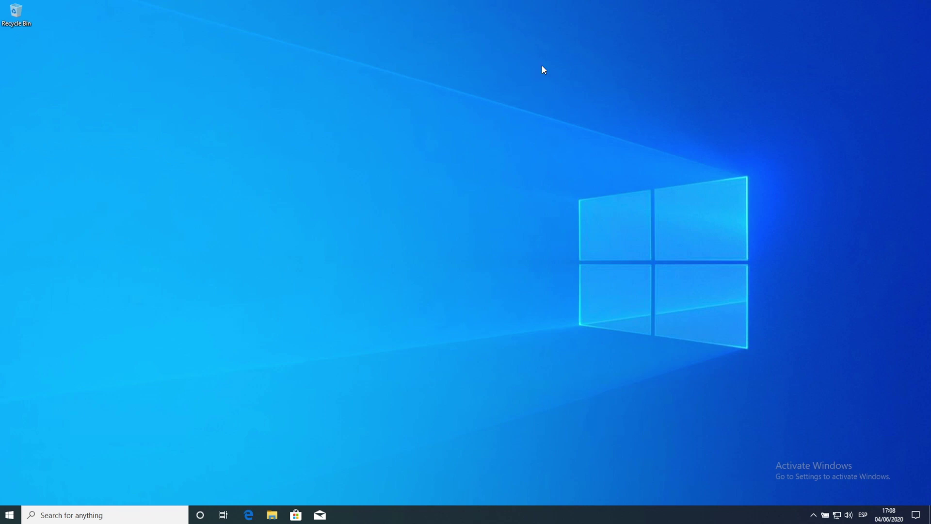
Create a new text document on the desktop, keeping the default name New Text Document
right_click(171, 70)
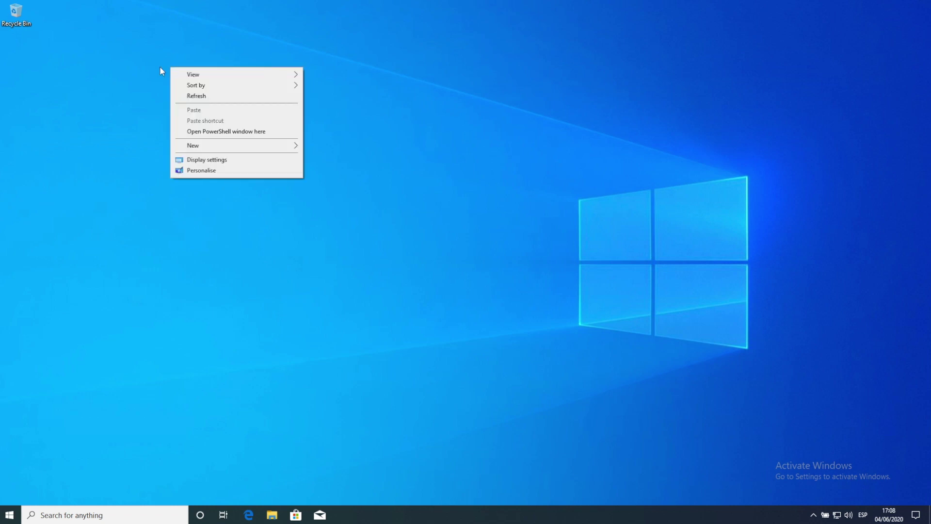
left_click(138, 71)
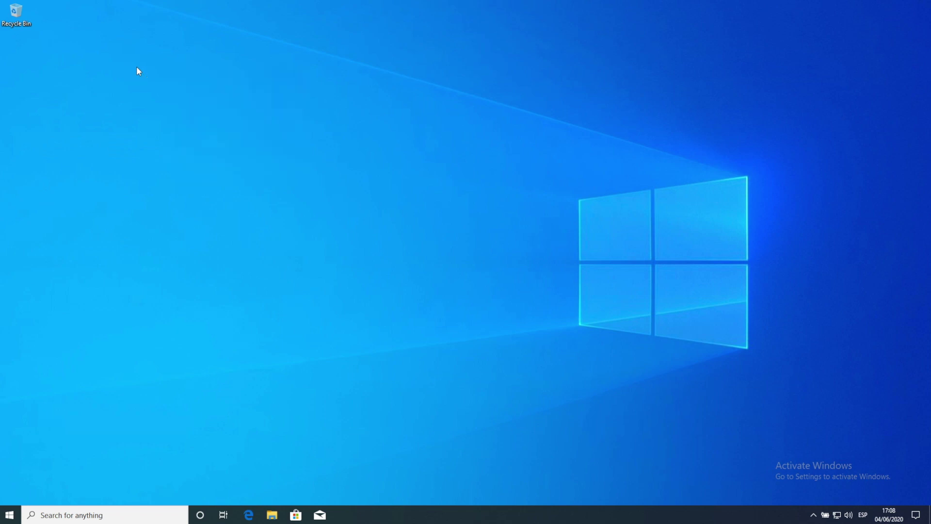
right_click(93, 58)
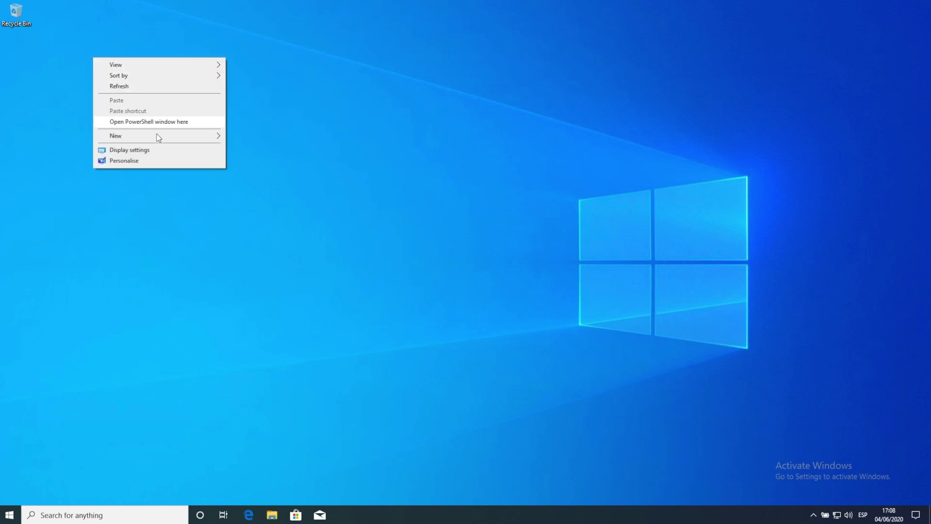
mouse_move(170, 138)
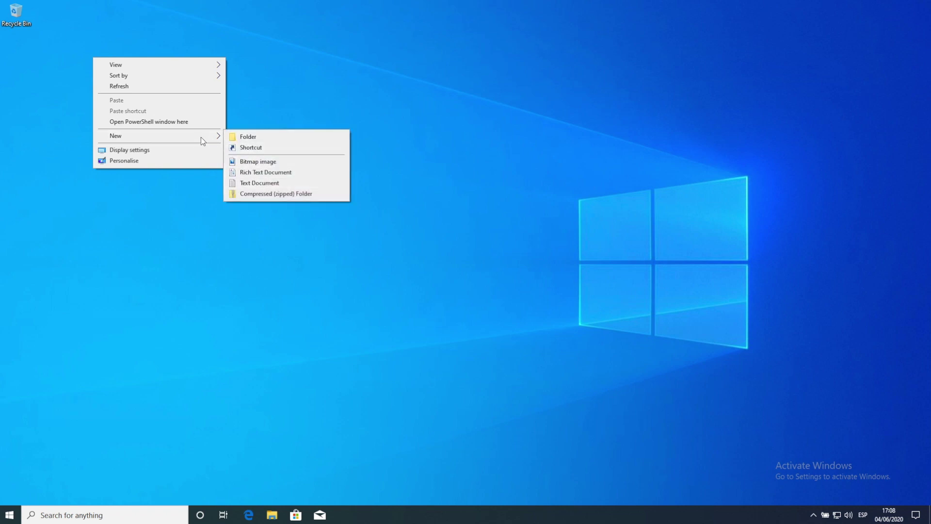
mouse_move(218, 135)
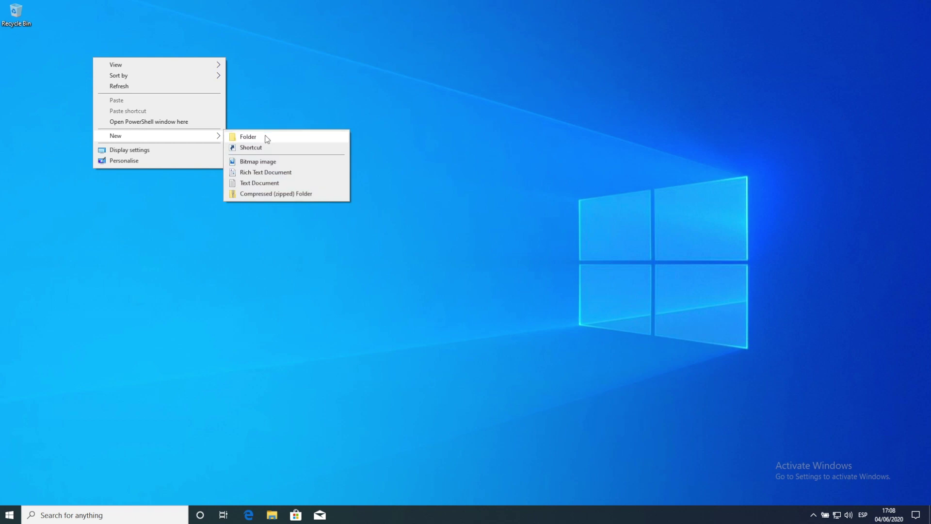
left_click(262, 182)
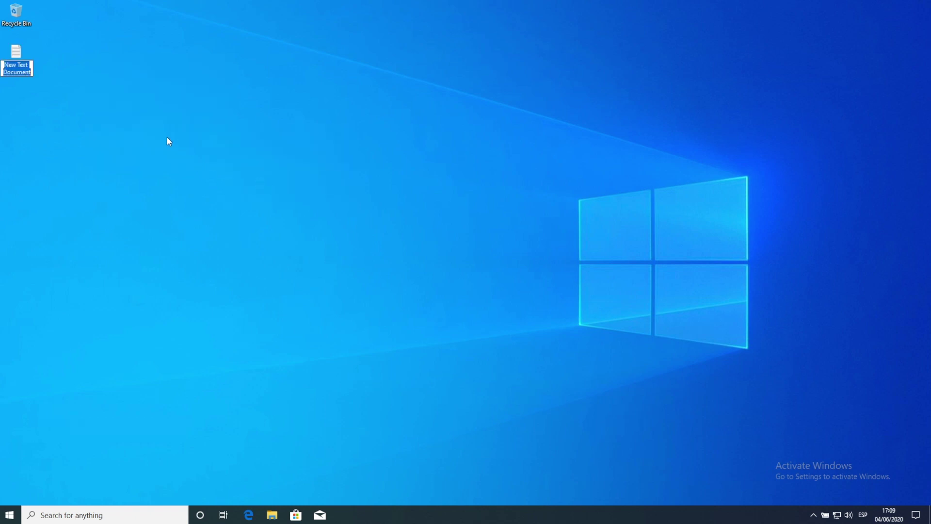
key("Return")
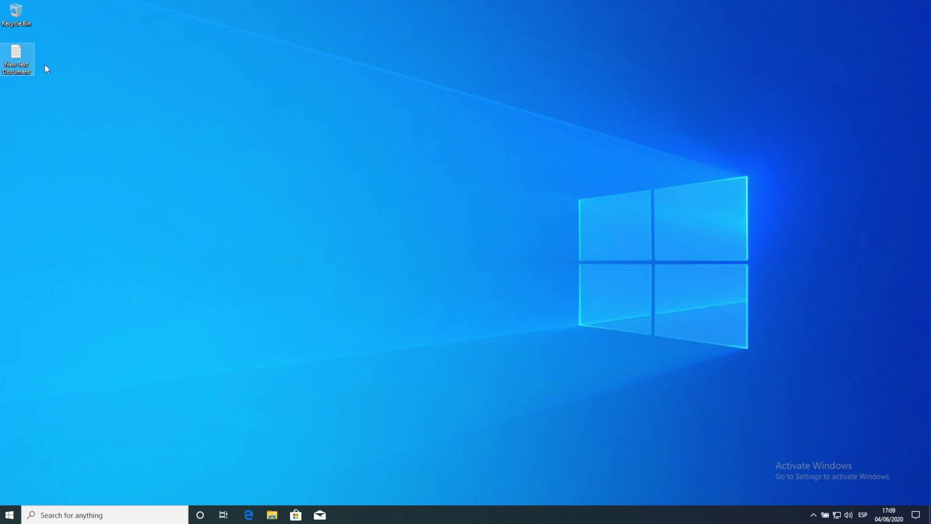
key("ctrl+a")
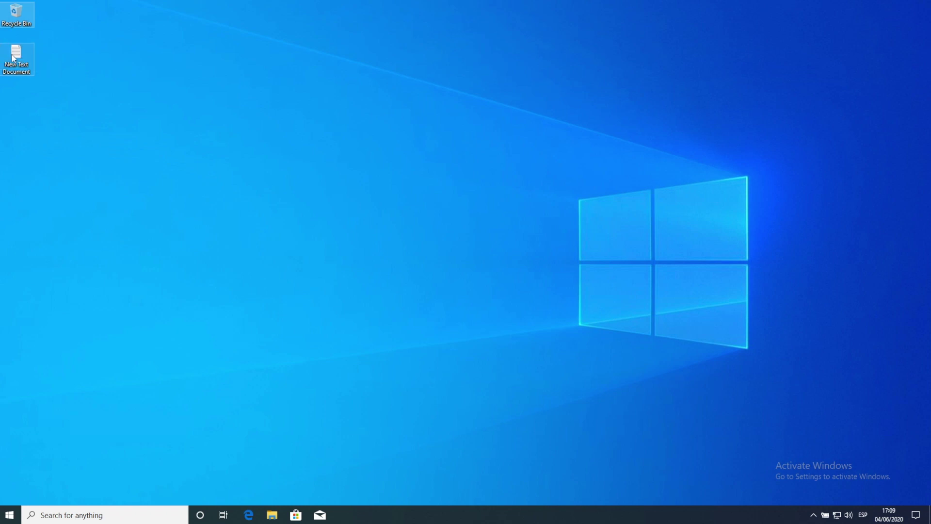
right_click(15, 54)
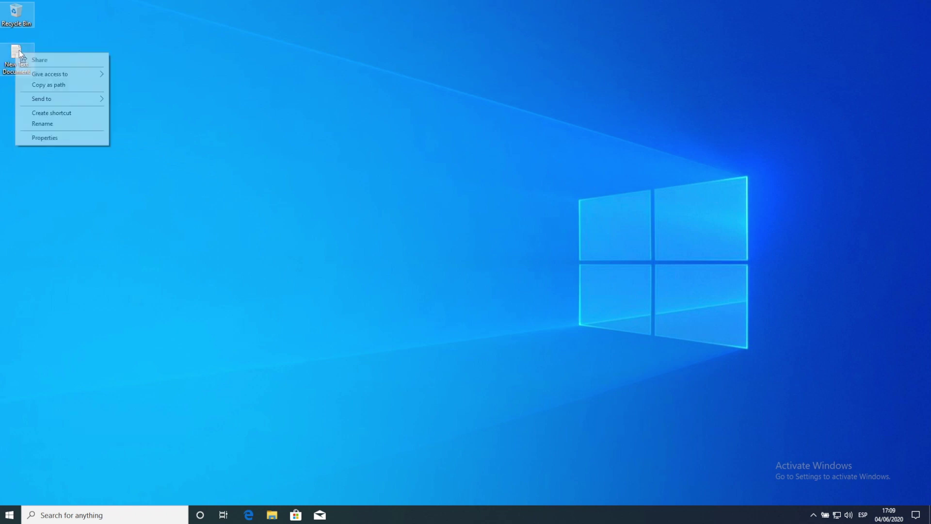
key("Escape")
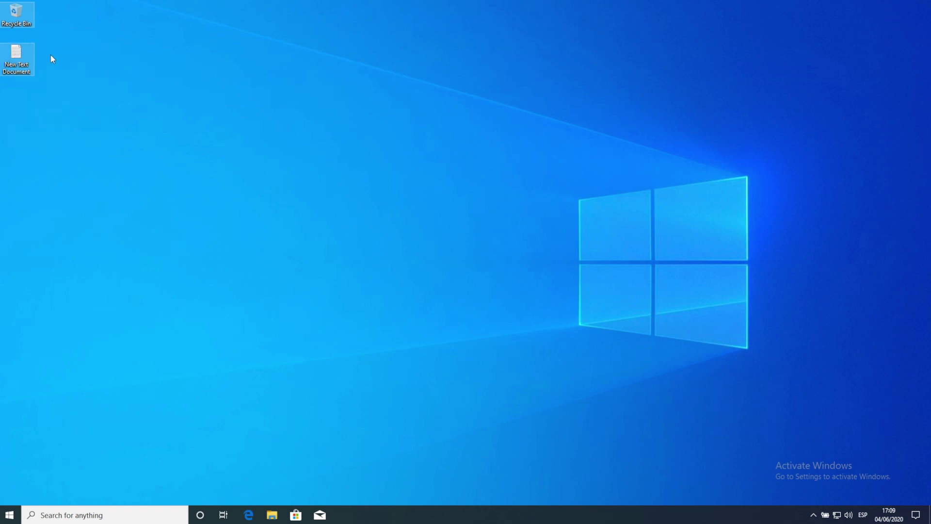
left_click(98, 136)
Open New Text Document in Notepad and enter the lines "sdasdasdasdasda", "sda", "sd", "a", "sd", " a" and "sda sd"
double_click(16, 55)
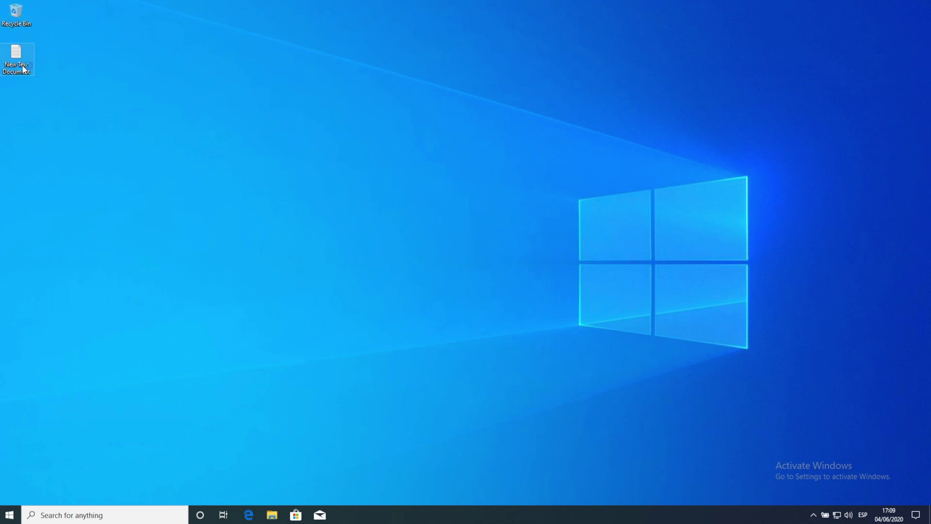
left_click_drag(708, 101, 357, 72)
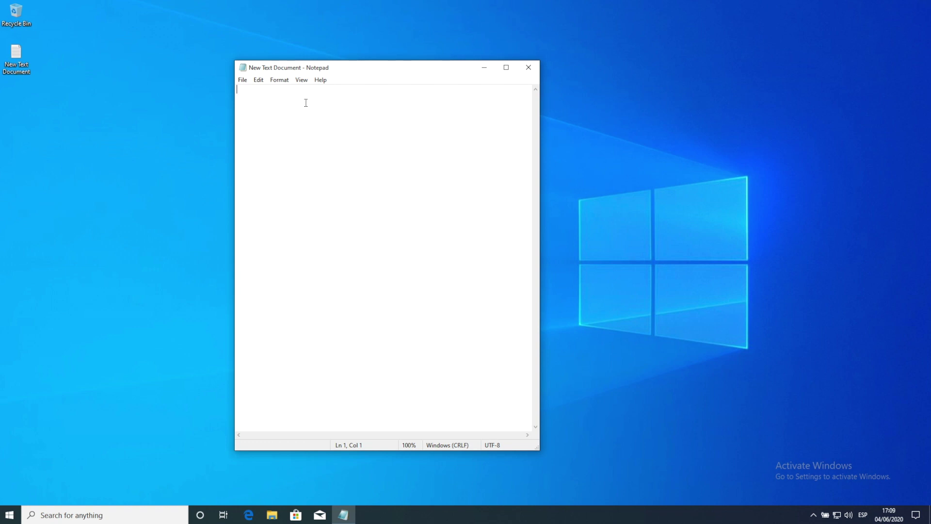
type("sdasdasdasdasda sda sd a sd  a sda sd")
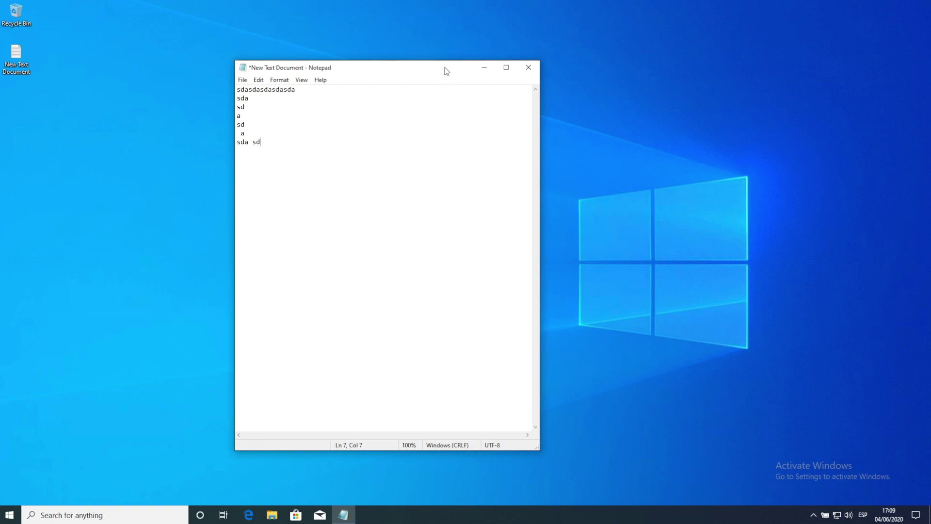
Reposition the Notepad window on the desktop and minimise and restore it three times
left_click_drag(453, 65, 498, 66)
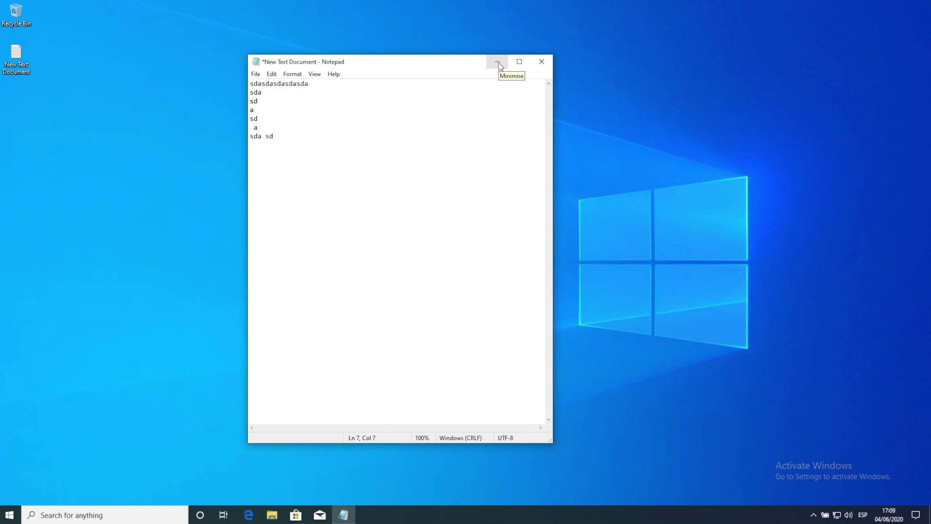
left_click(502, 61)
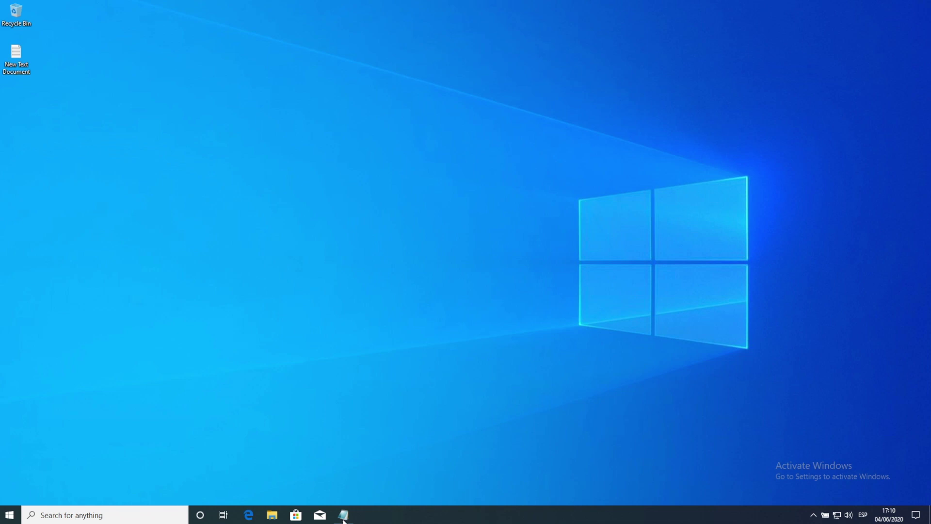
mouse_move(348, 520)
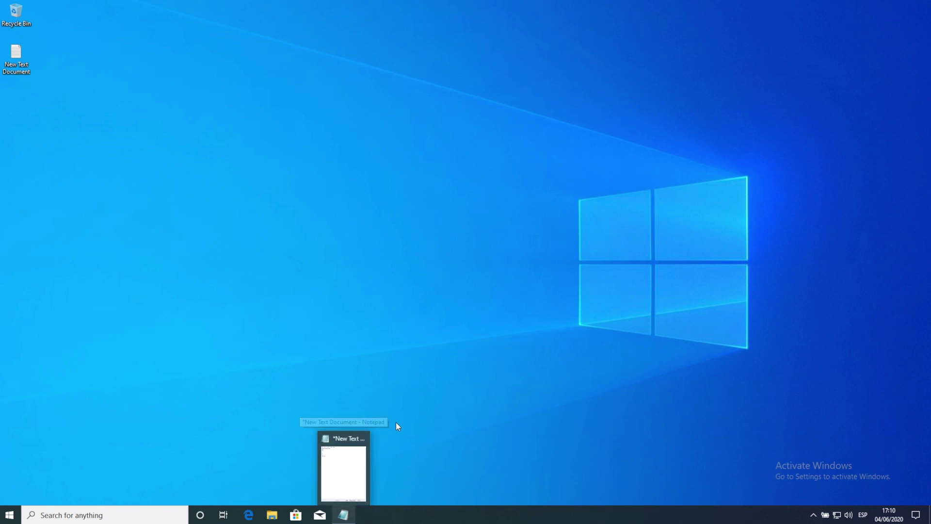
left_click(342, 515)
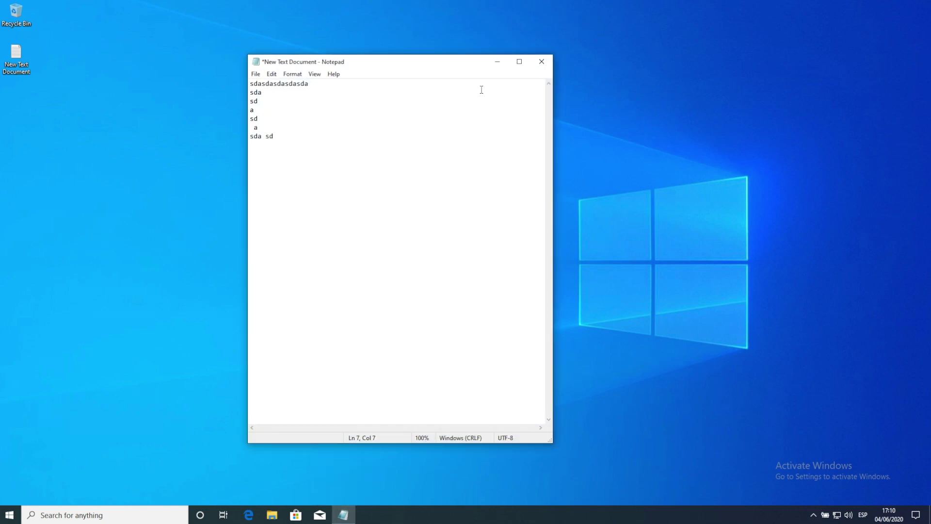
left_click(496, 63)
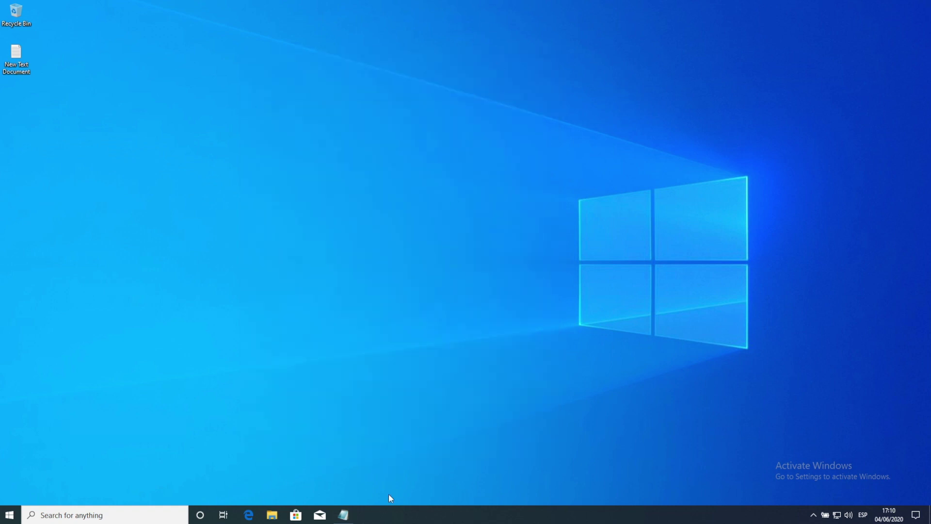
left_click(536, 393)
left_click(344, 515)
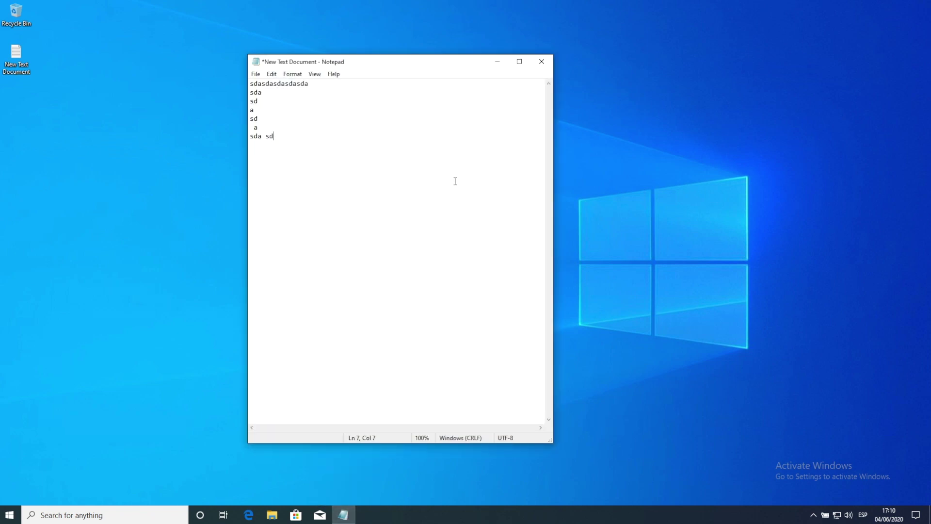
left_click_drag(440, 64, 351, 60)
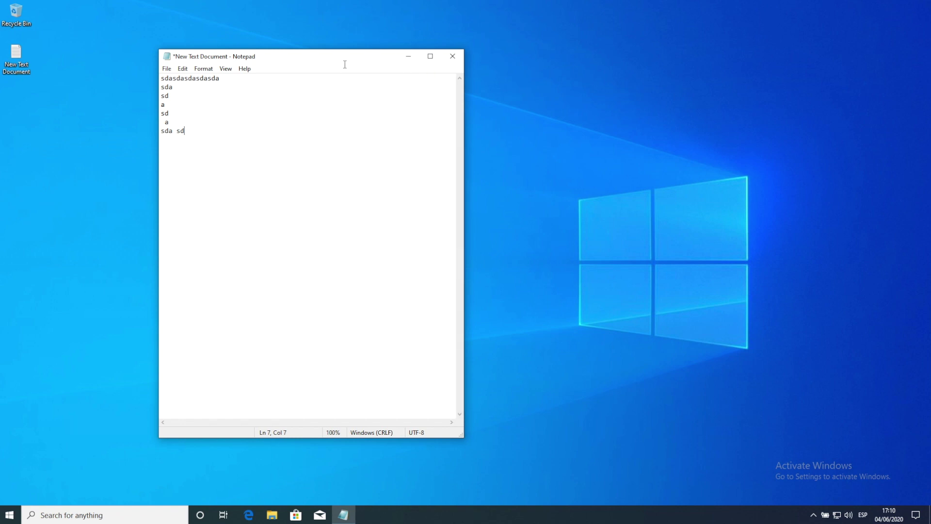
left_click(408, 57)
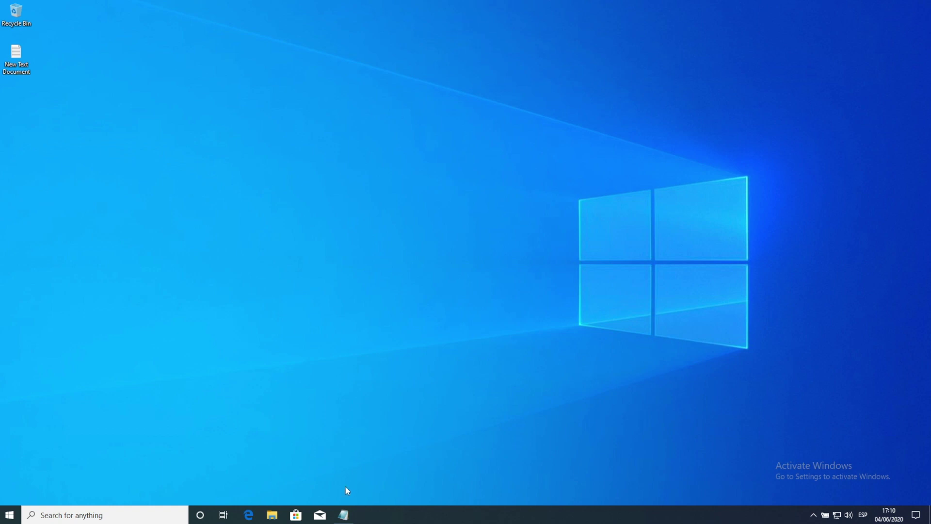
left_click(343, 515)
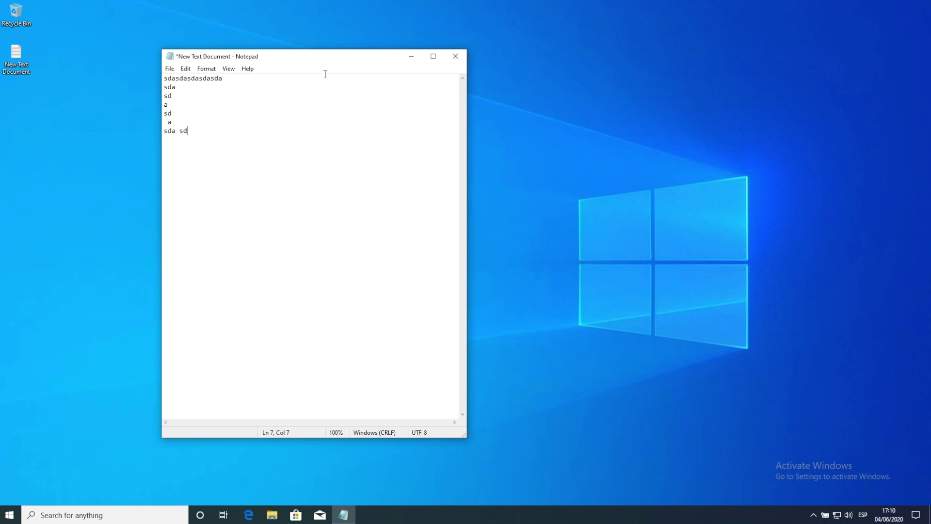
Close the Notepad window and save the changes to New Text Document
left_click_drag(314, 57, 346, 60)
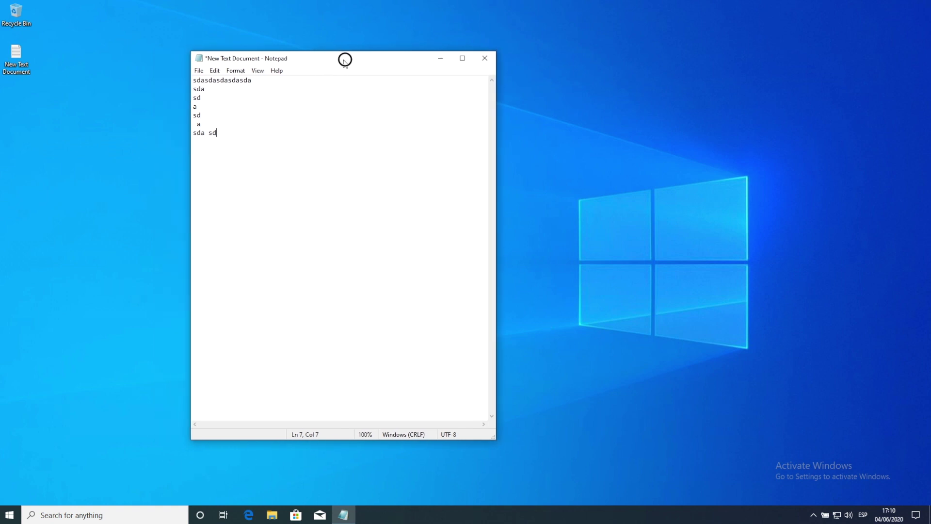
left_click(486, 60)
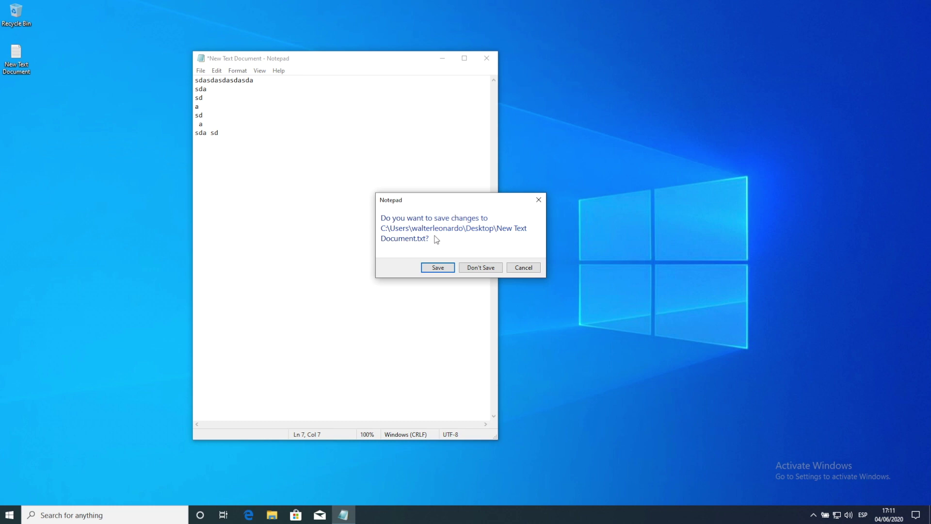
left_click(437, 269)
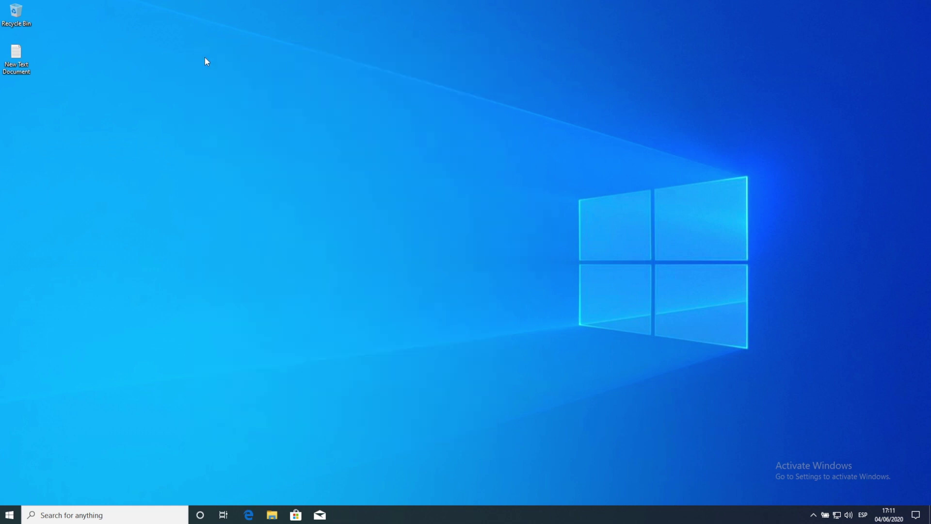
Check the Recycle Bin's contents, close it, and move New Text Document from the desktop into the bin
double_click(17, 16)
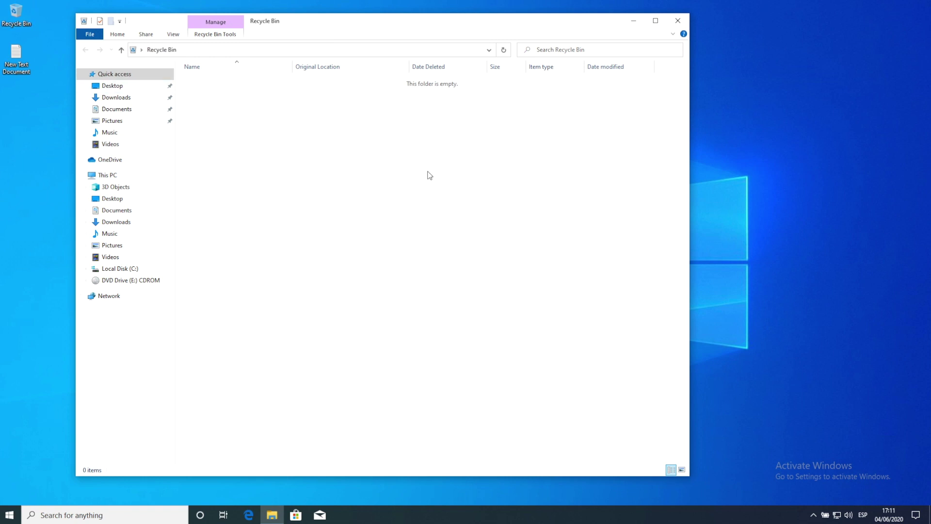
left_click(678, 20)
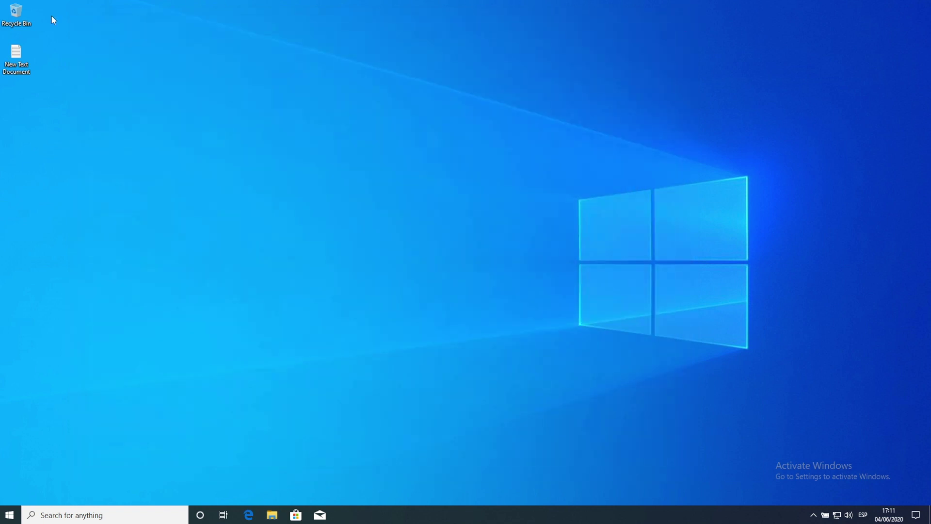
left_click_drag(22, 57, 28, 22)
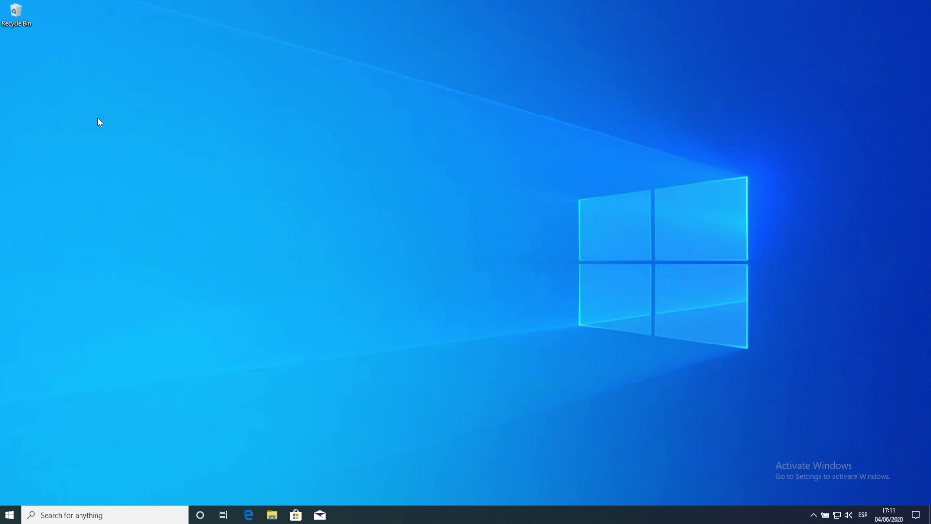
right_click(19, 16)
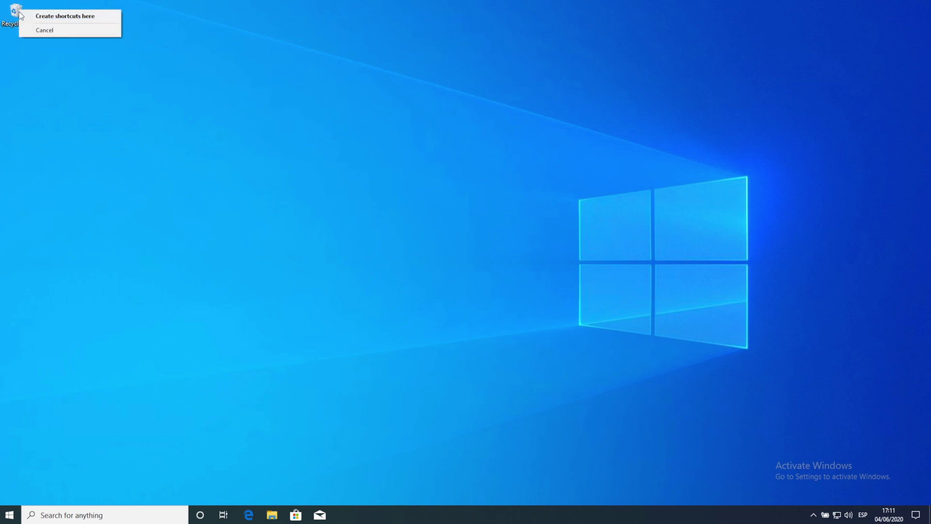
right_click(13, 12)
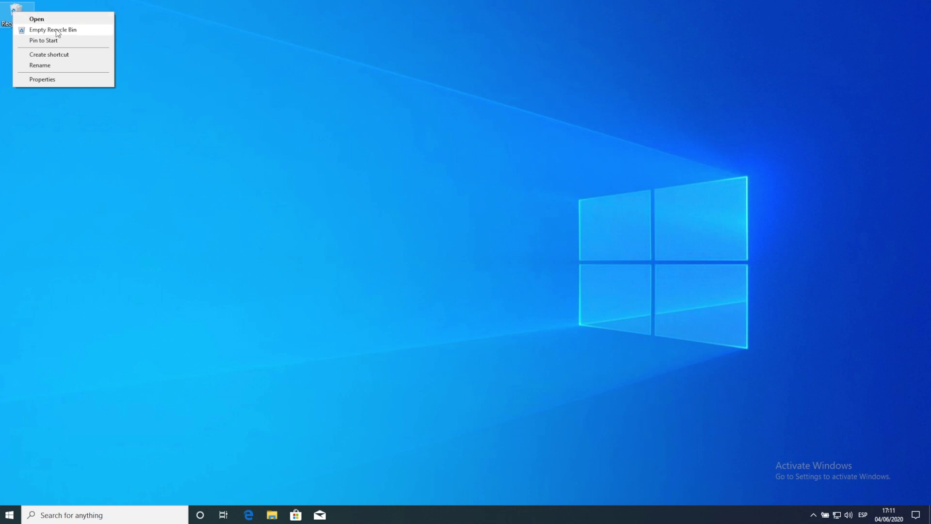
left_click(152, 42)
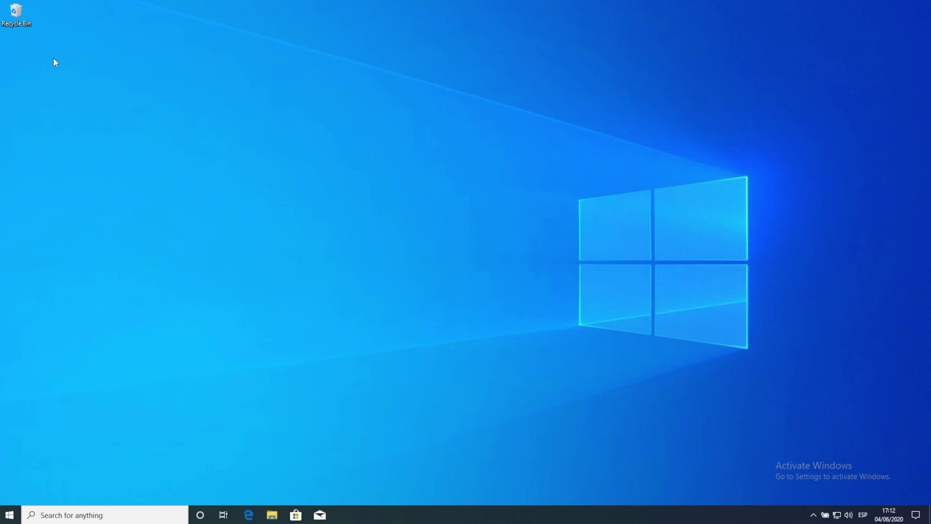
Open the Recycle Bin, examine the details of New Text Document, and close the window
double_click(16, 12)
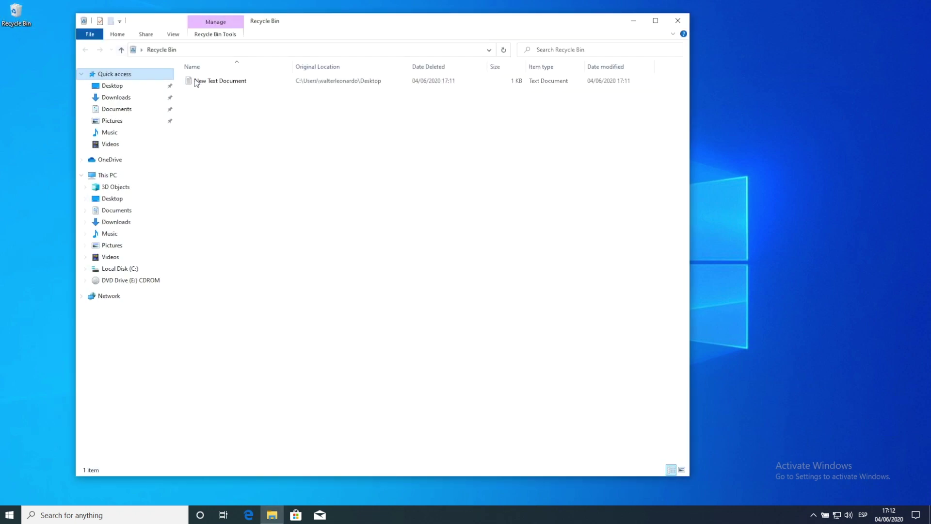
left_click(216, 84)
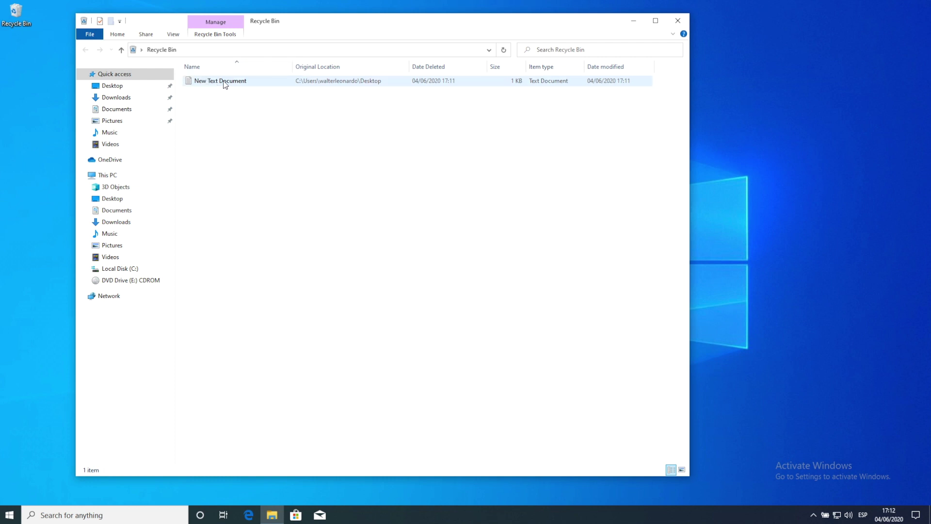
mouse_move(223, 84)
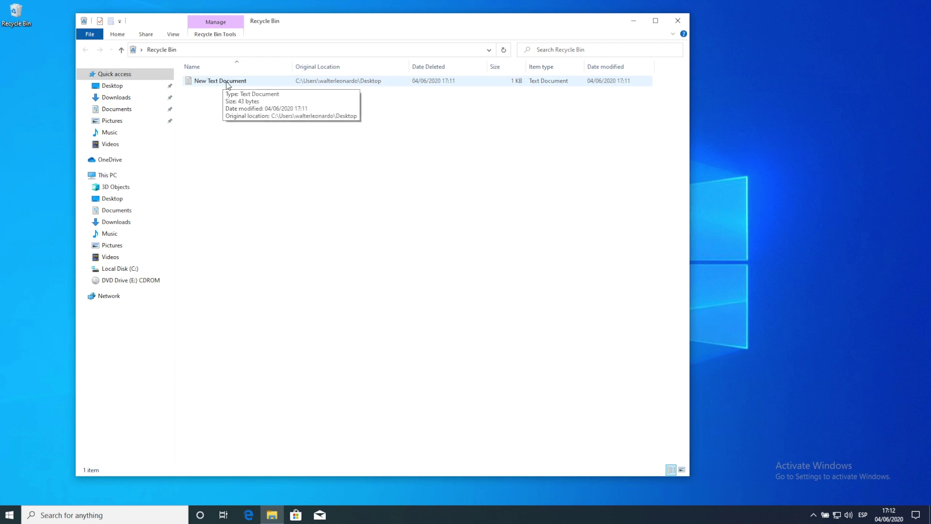
left_click(678, 20)
Reopen the Recycle Bin and move New Text Document out to the desktop and back into the bin
double_click(19, 17)
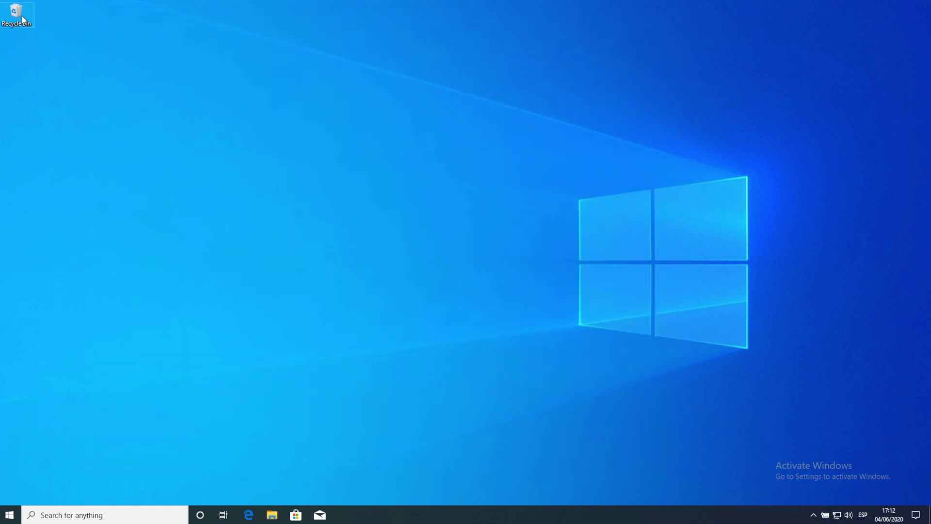
left_click_drag(206, 82, 36, 91)
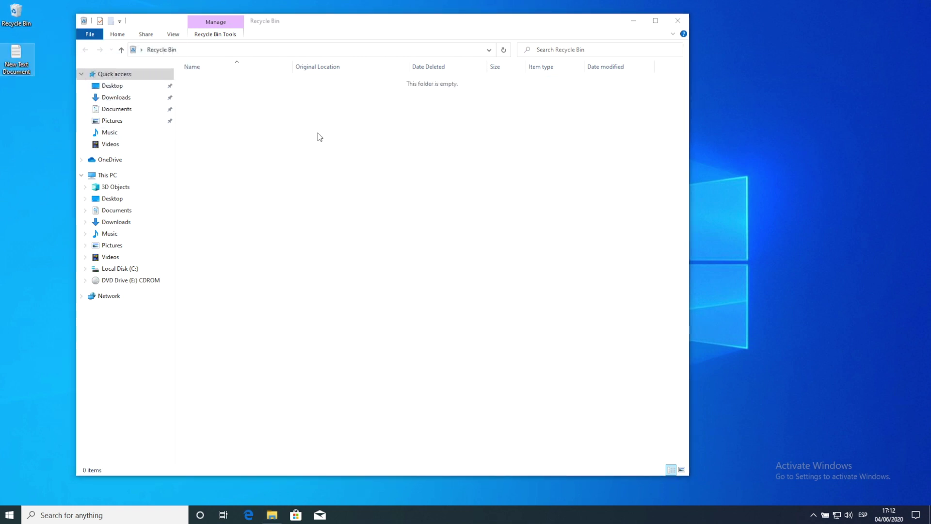
left_click_drag(16, 58, 268, 132)
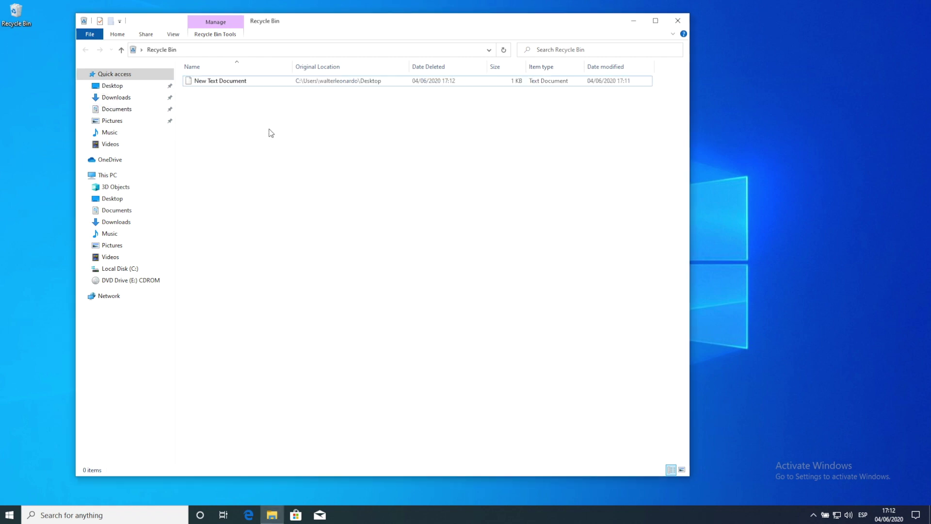
Restore New Text Document from the Recycle Bin to its original location and close the bin window
right_click(237, 87)
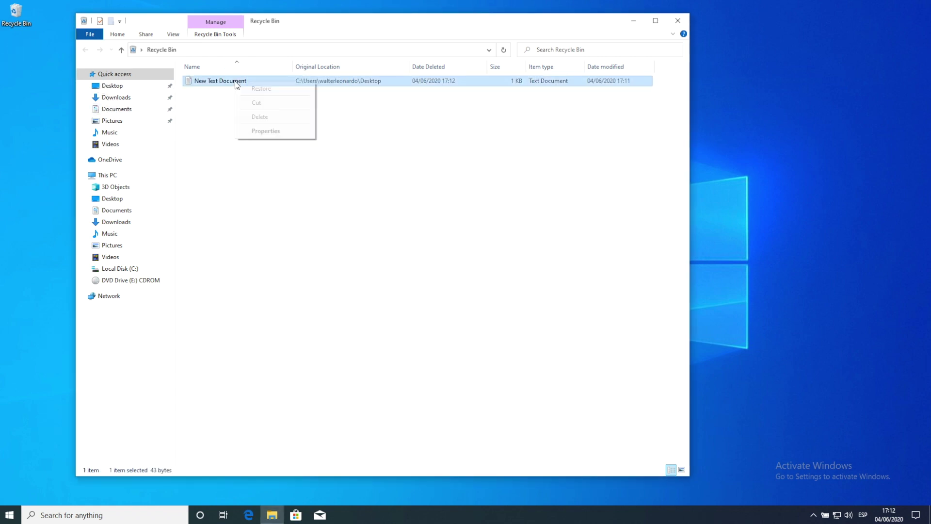
left_click(260, 89)
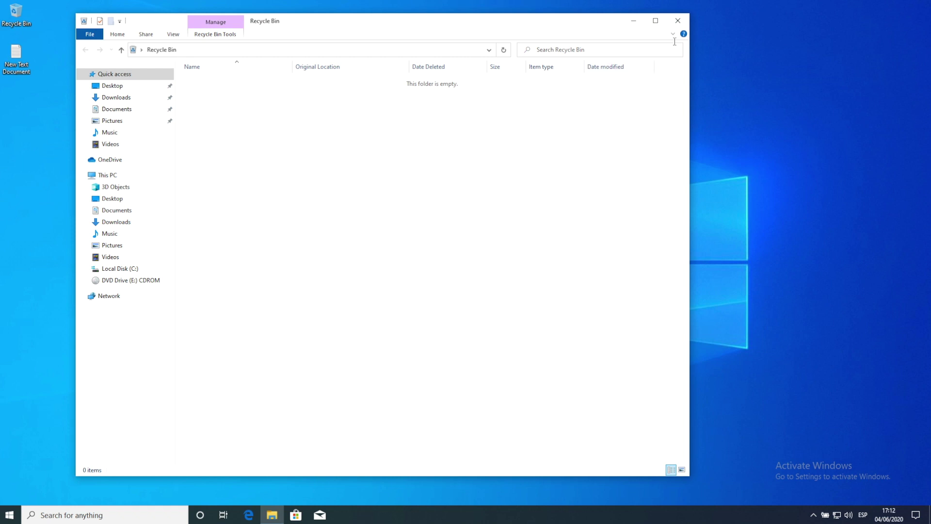
left_click(678, 22)
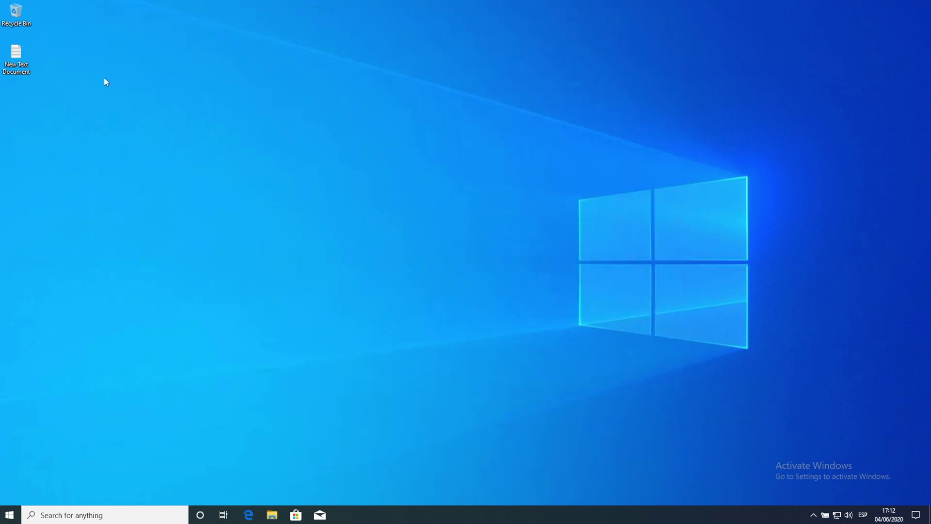
Check the Recycle Bin and the restored New Text Document's contents, closing both windows when finished
double_click(18, 11)
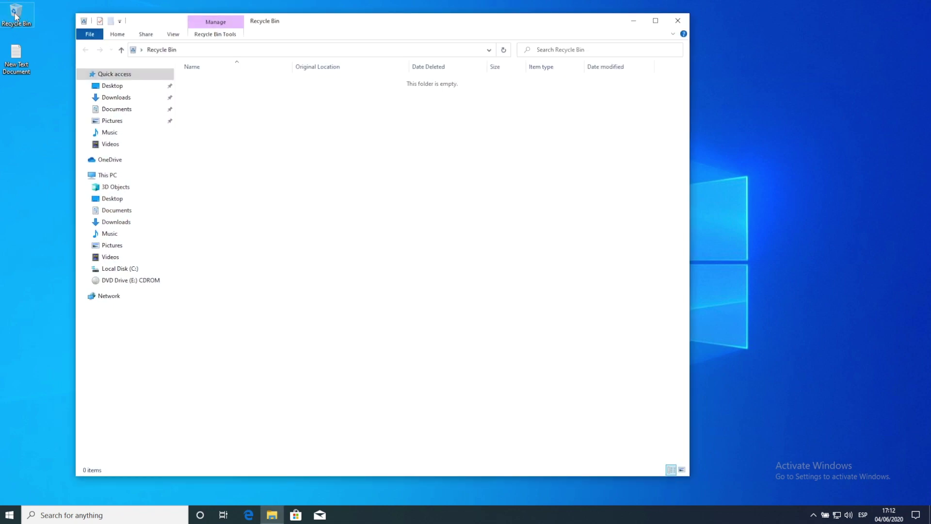
mouse_move(318, 18)
left_mouse_down()
mouse_move(338, 17)
mouse_move(312, 18)
left_mouse_up()
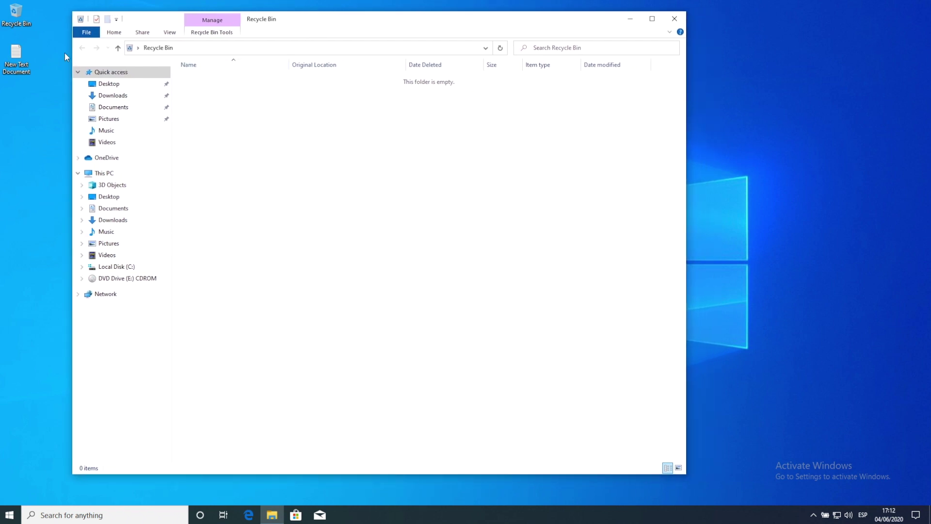
double_click(19, 58)
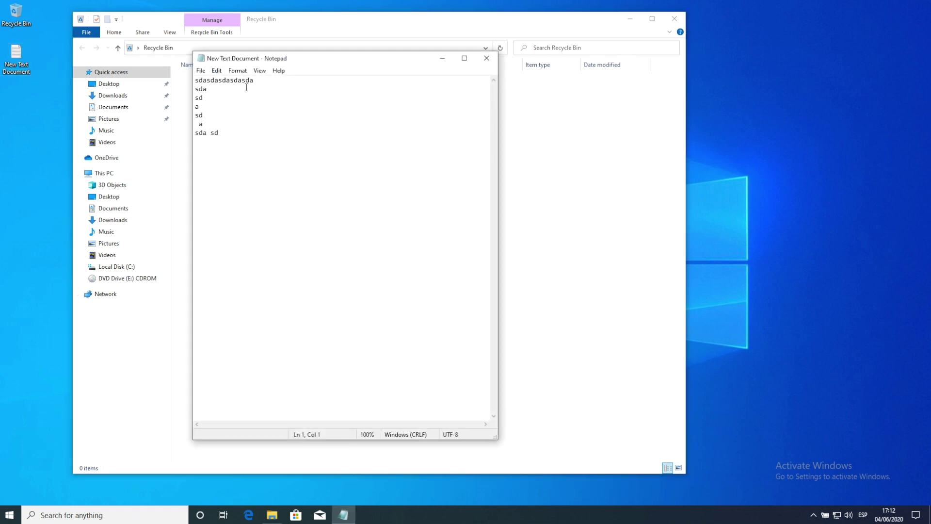
left_click(487, 59)
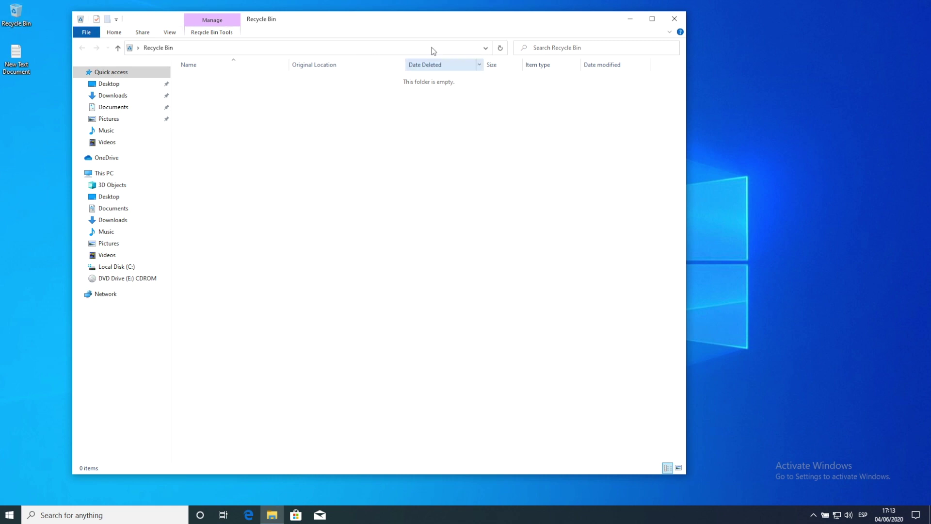
left_click_drag(439, 17, 542, 21)
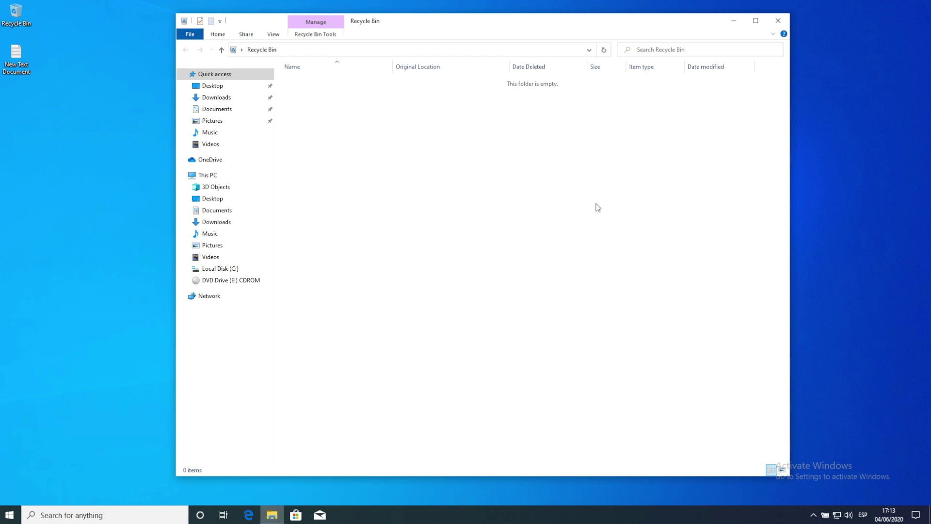
left_click(780, 22)
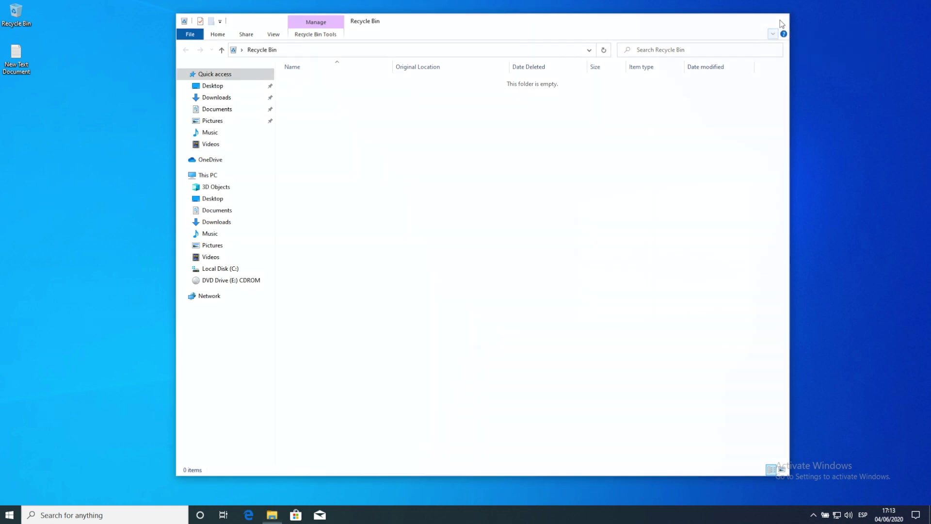
Open File Explorer, and open and close Microsoft Edge in front of it
left_click(272, 514)
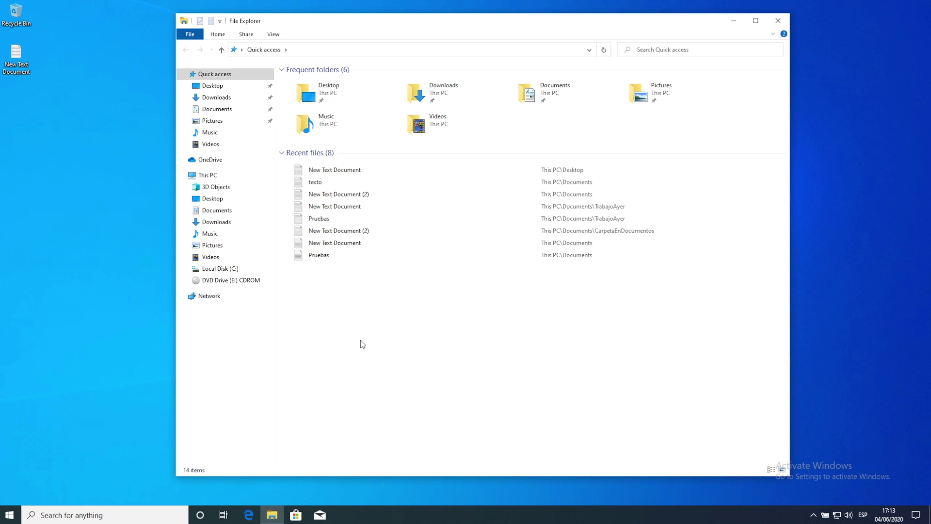
left_click(249, 515)
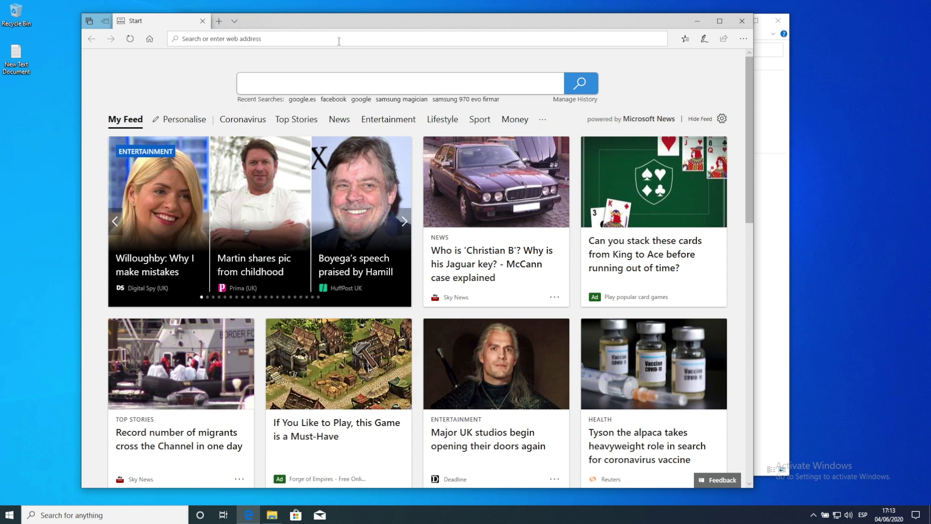
left_click(742, 21)
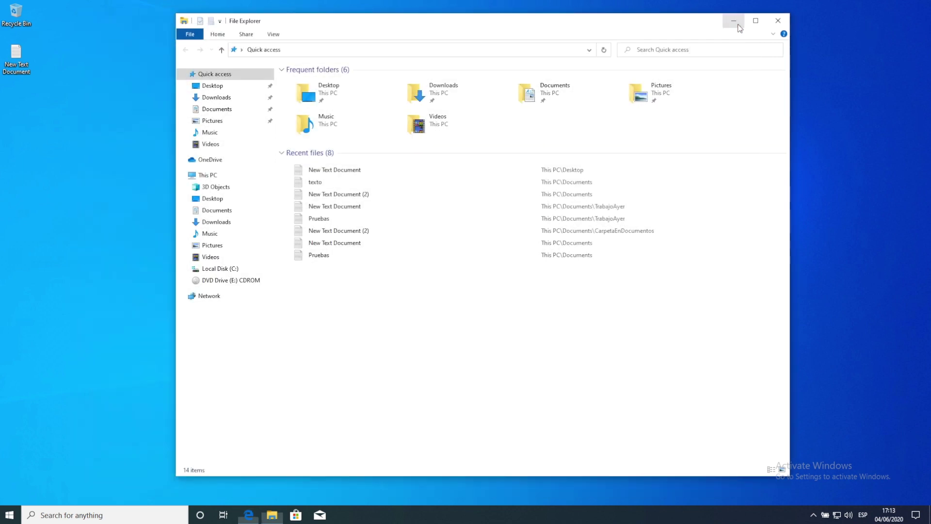
Reposition the File Explorer window clear of the desktop icons and open the Desktop folder from the frequent folders
left_click_drag(534, 25, 547, 22)
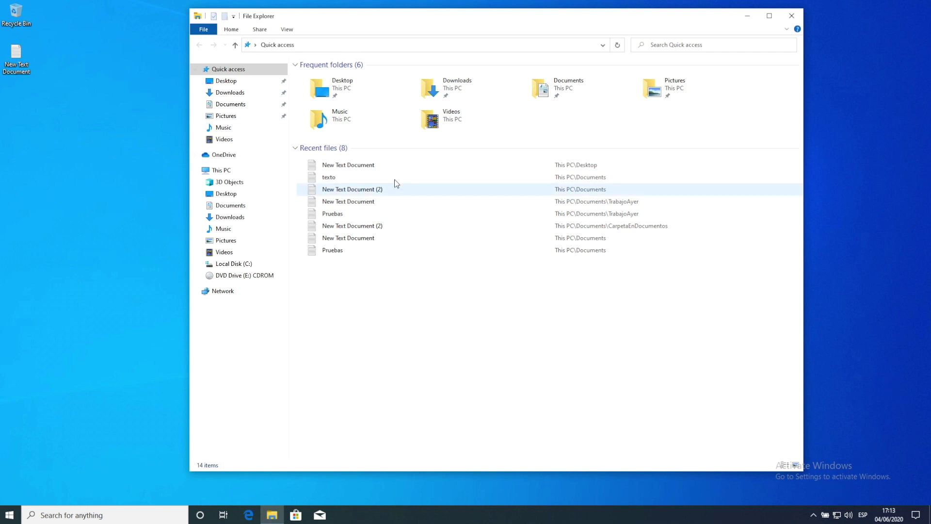
left_click_drag(376, 14, 333, 13)
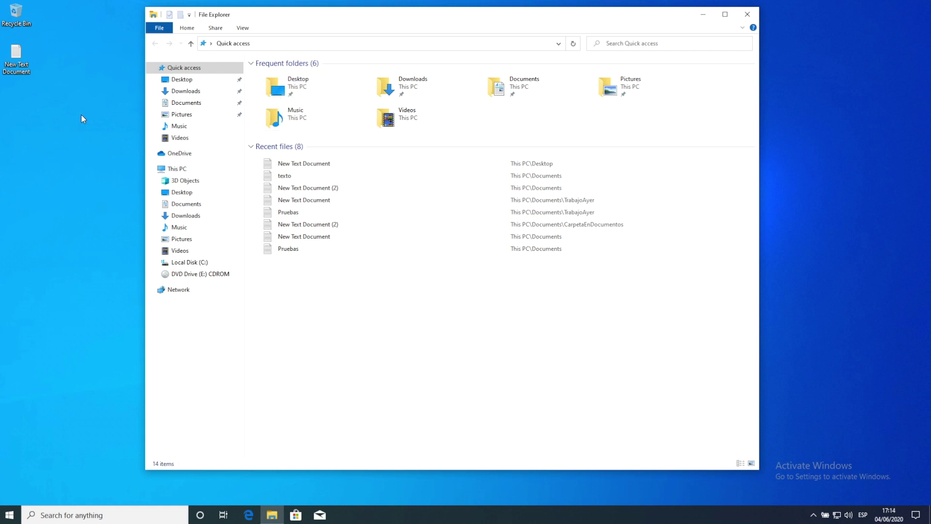
double_click(295, 88)
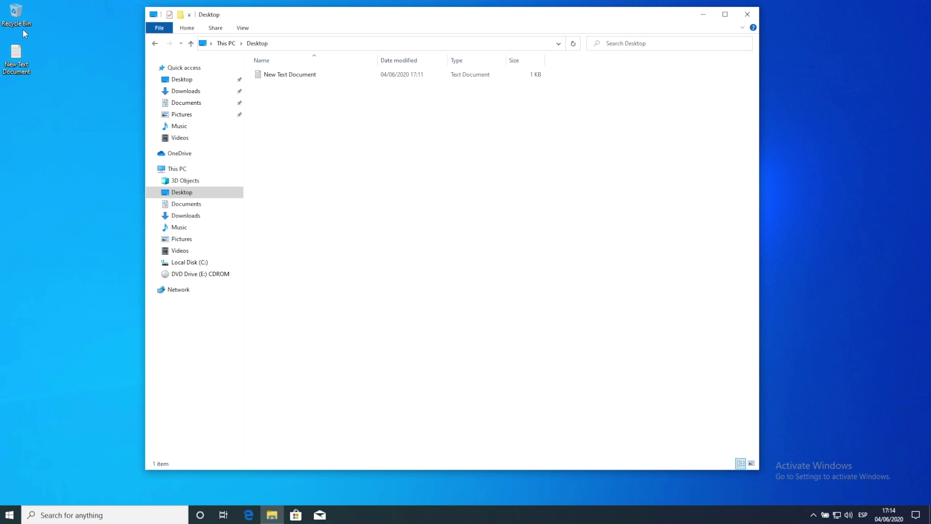
Create a second text document on the desktop, keeping the default name New Text Document (2)
left_click(26, 96)
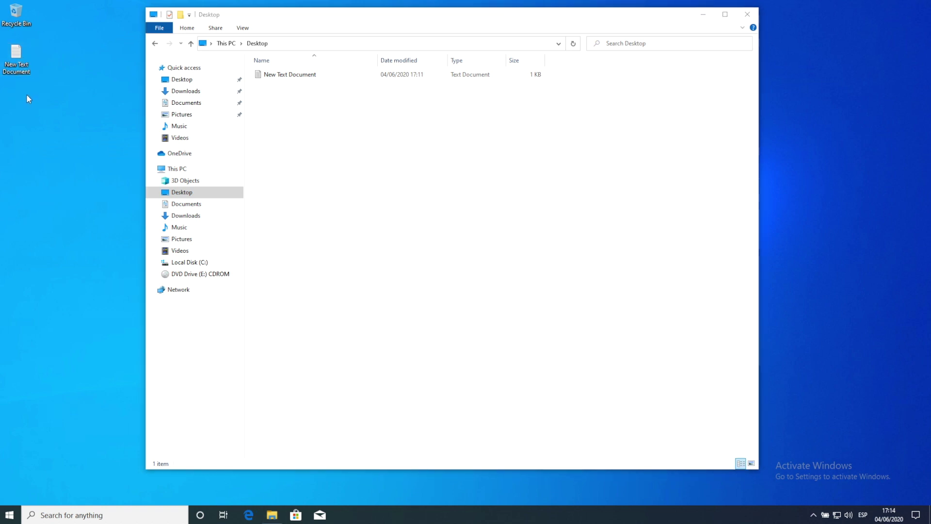
right_click(27, 95)
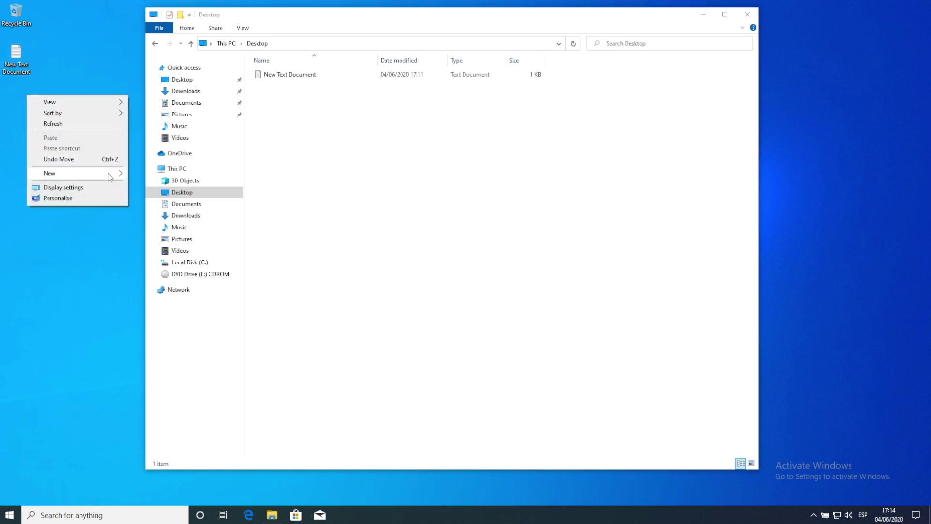
mouse_move(109, 177)
left_click(145, 218)
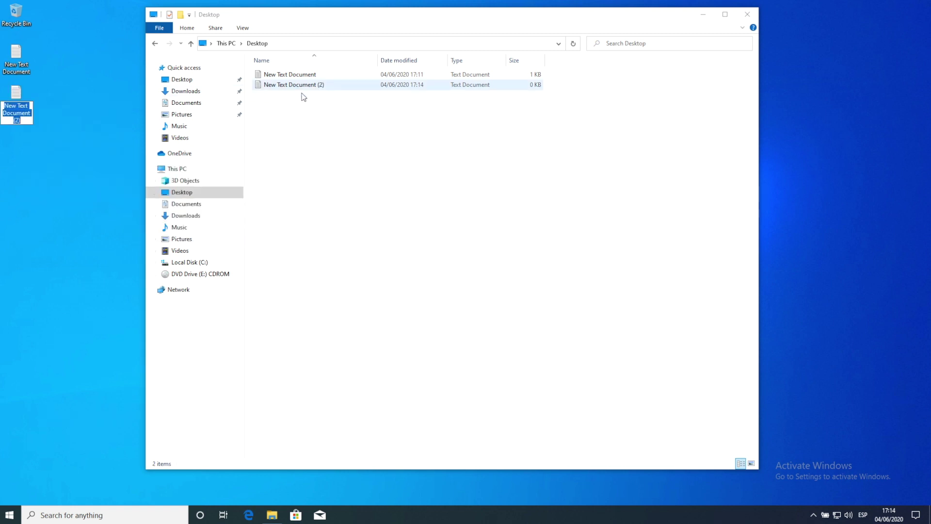
left_click(83, 112)
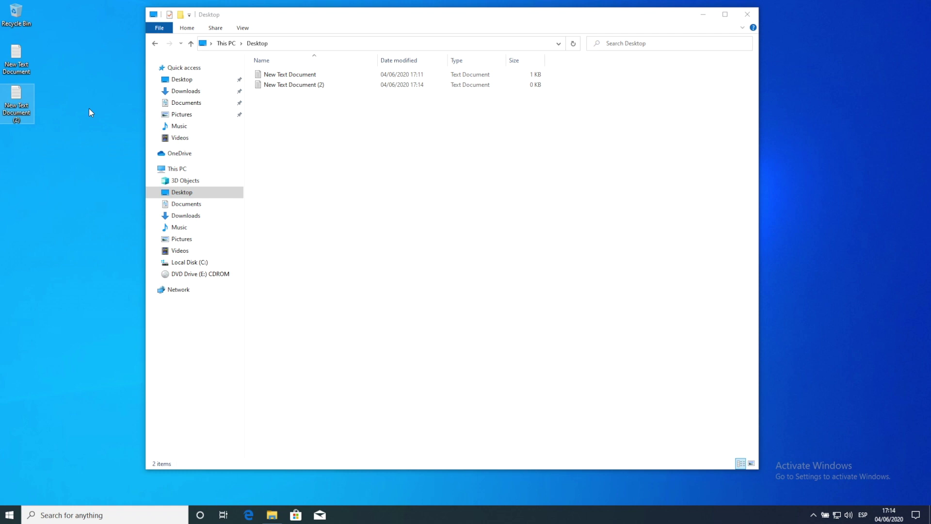
Return to the Quick access overview and open the Documents folder from the frequent folders
left_click(182, 84)
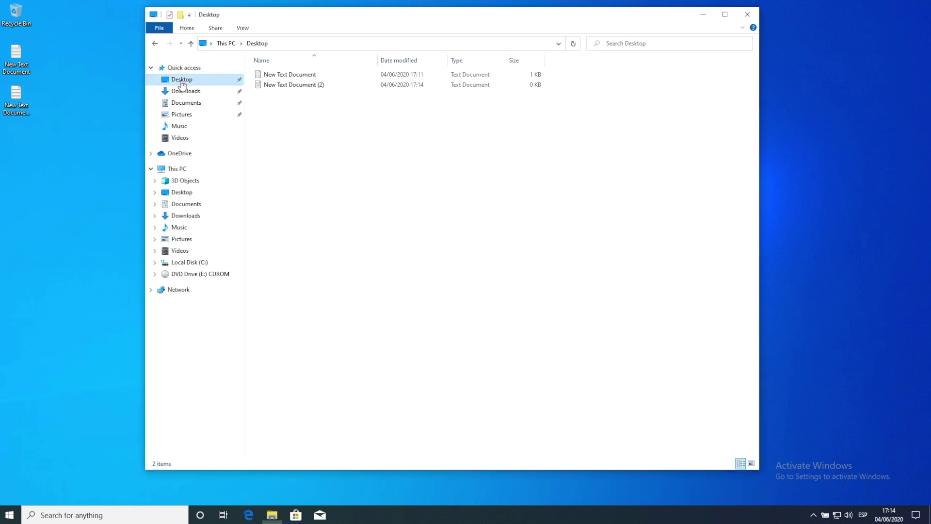
left_click(188, 70)
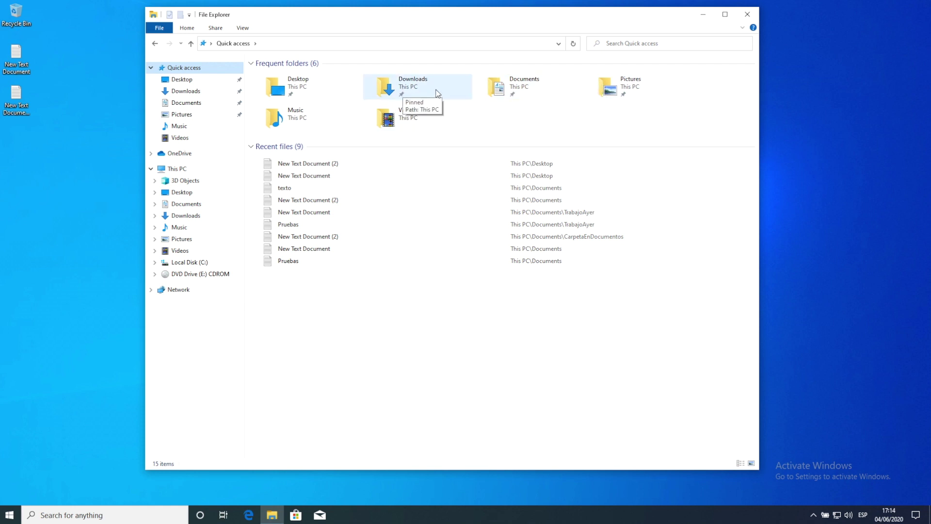
double_click(507, 85)
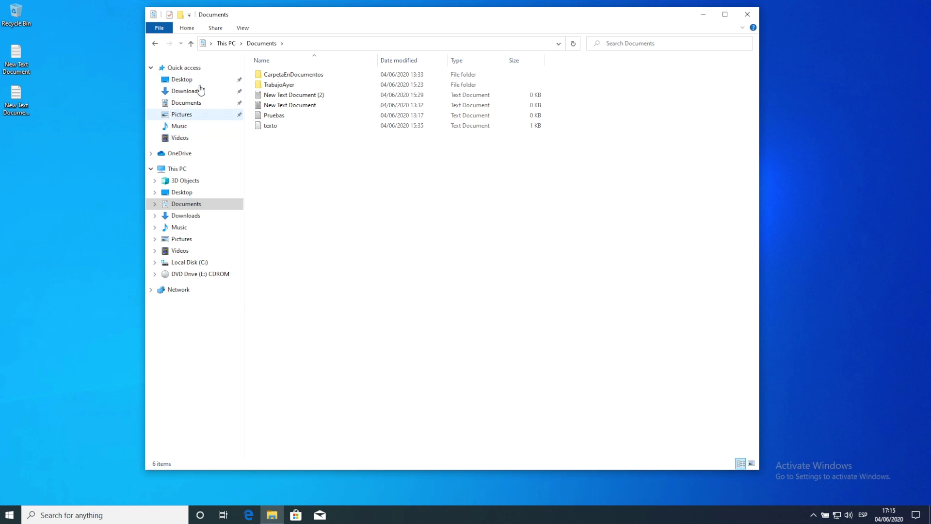
Pin the CarpetaEnDocumentos folder to Quick access directly below Desktop, and unpin it again
left_click_drag(267, 77, 216, 88)
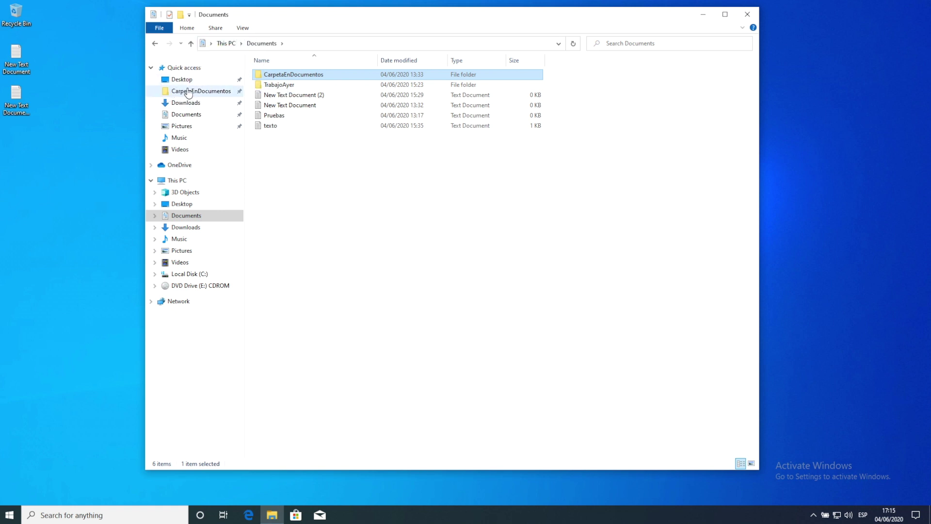
right_click(294, 76)
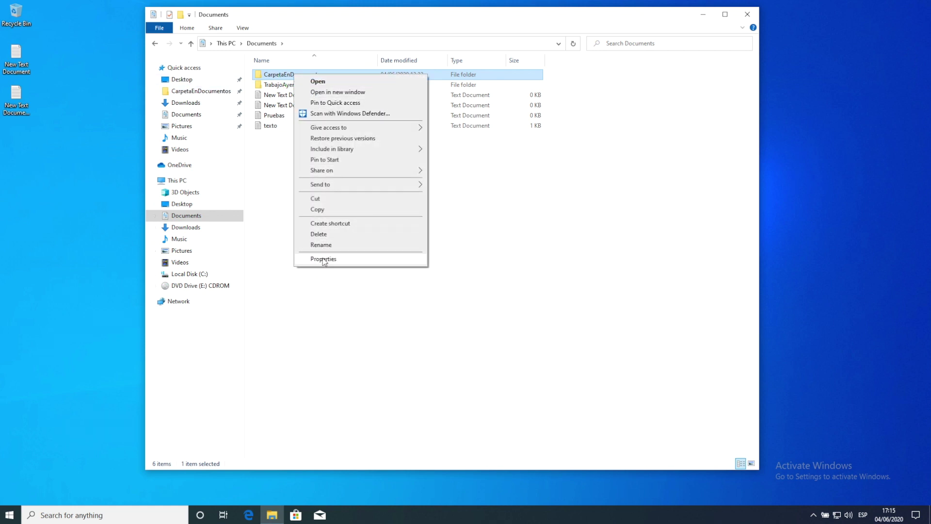
left_click(455, 214)
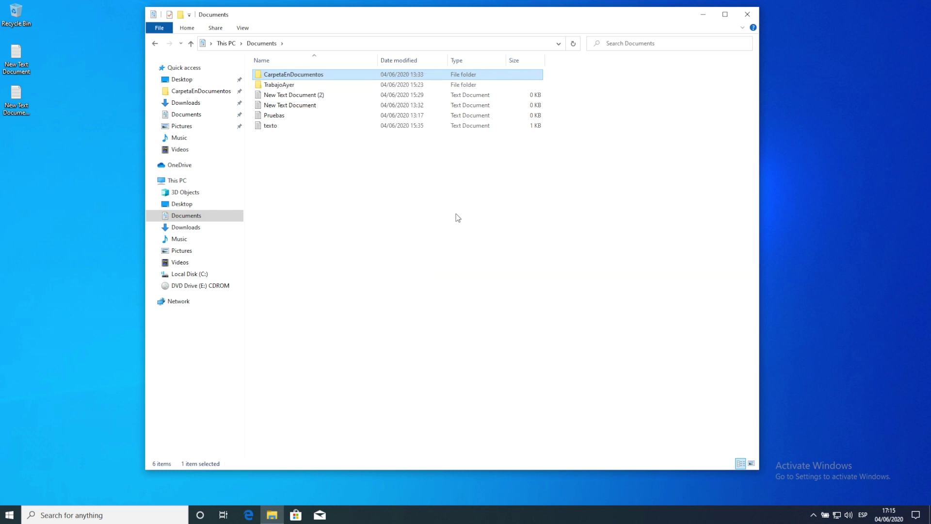
right_click(210, 94)
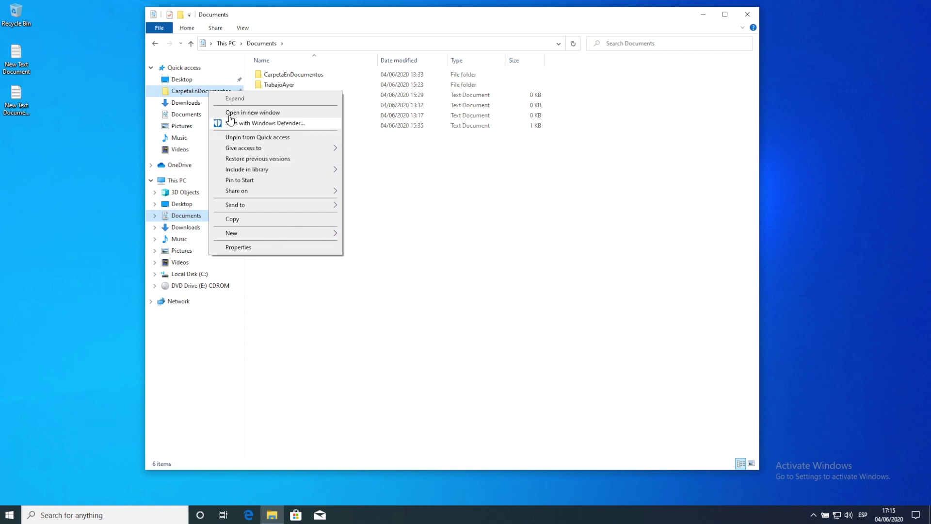
left_click(297, 138)
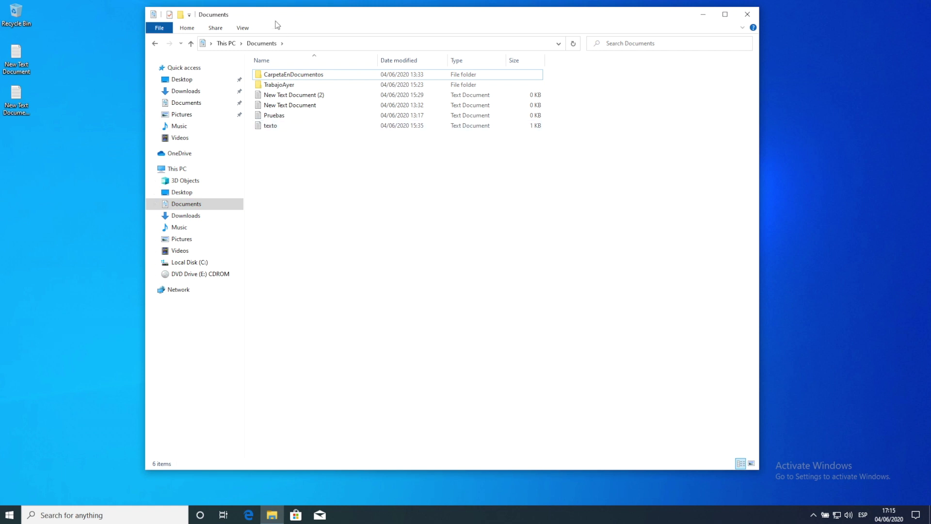
Return to the Quick access overview and dismiss the feature installation notification
left_click(199, 72)
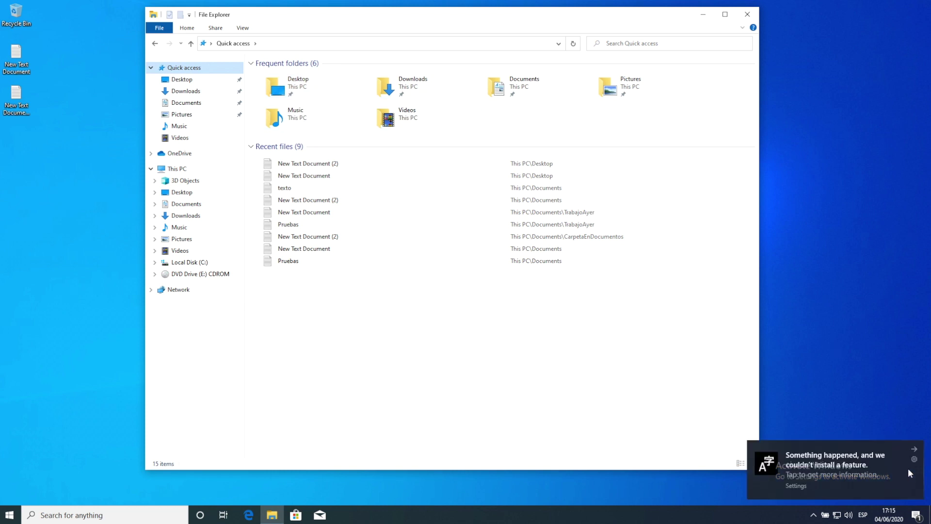
left_click(915, 452)
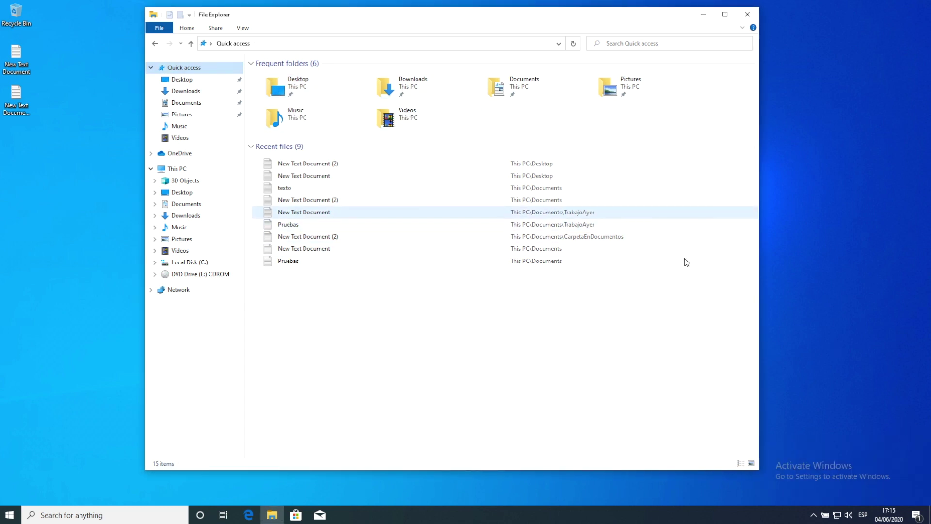
Shift the window slightly, open the Desktop folder from the frequent folders, and switch to the Documents folder
left_click_drag(352, 19, 335, 17)
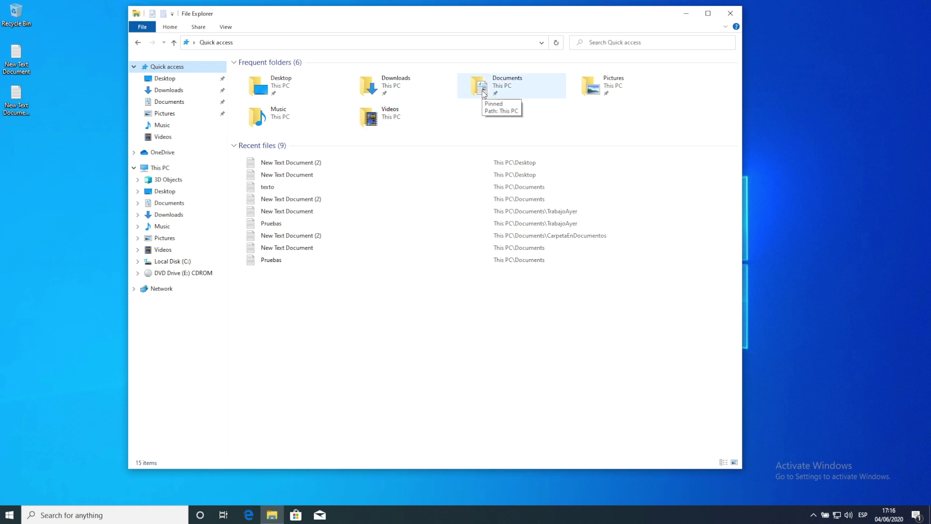
double_click(292, 86)
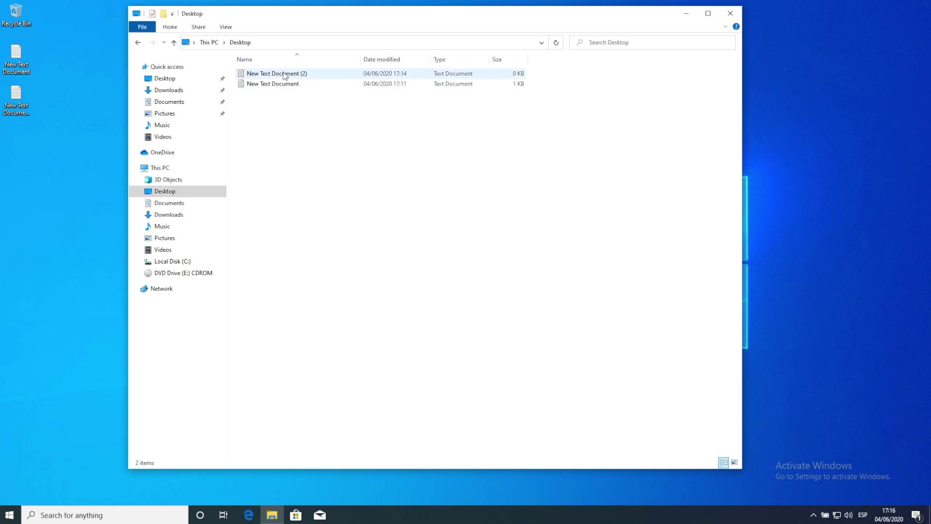
left_click(178, 80)
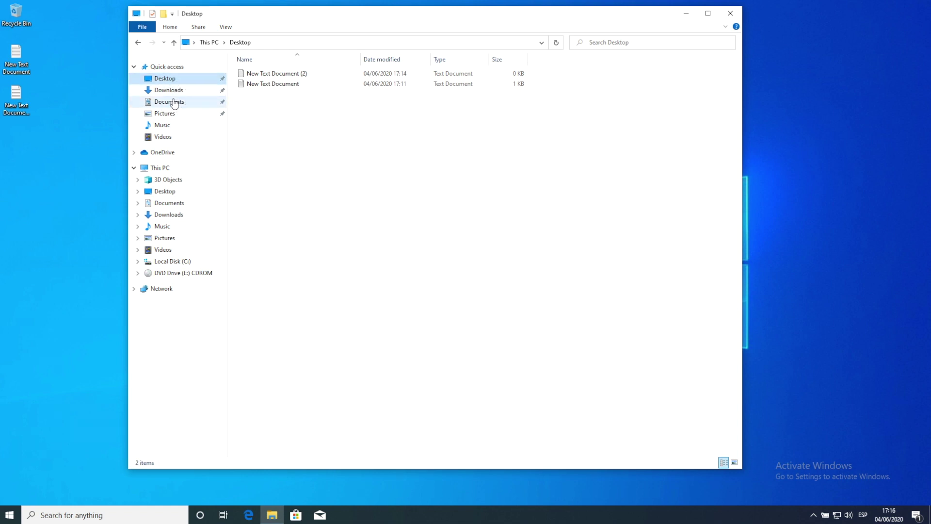
left_click(174, 104)
left_click(262, 167)
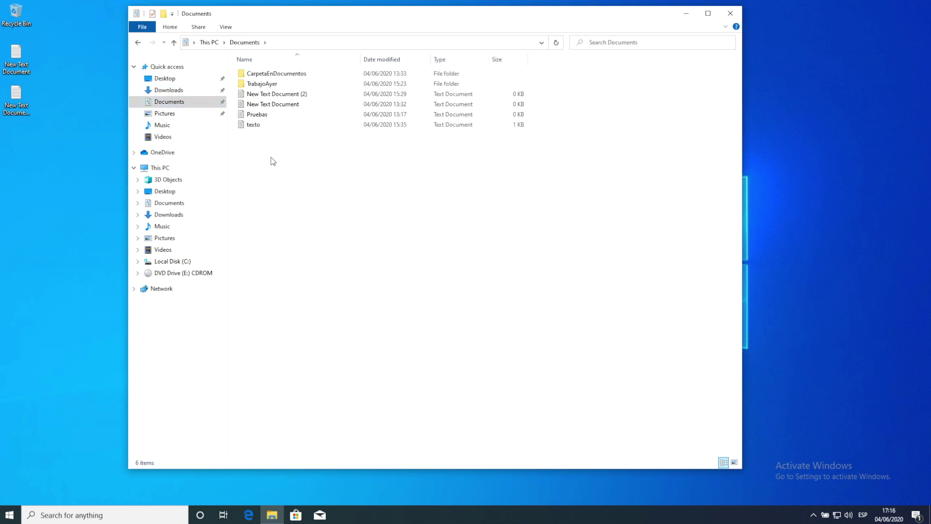
Create three new folders in Documents, keeping the default names New folder, New folder (2) and New folder (3)
left_click(164, 15)
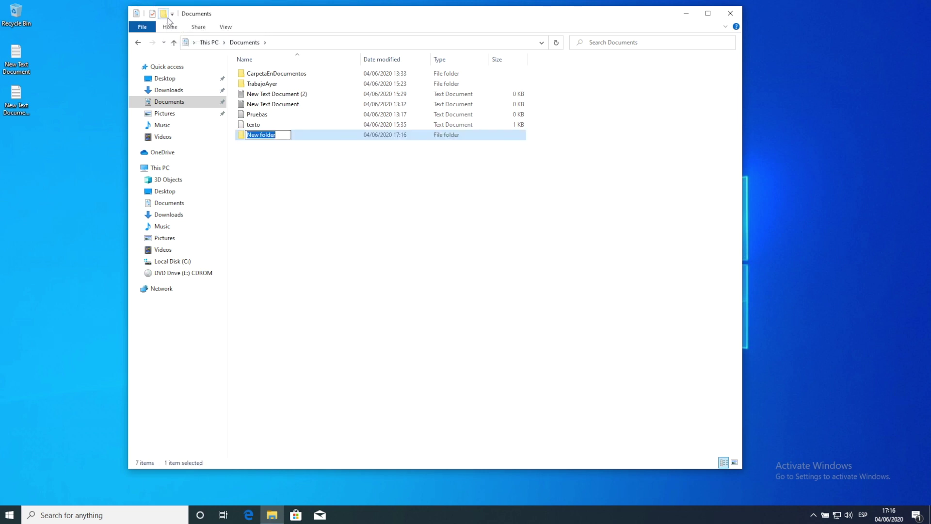
key("Return")
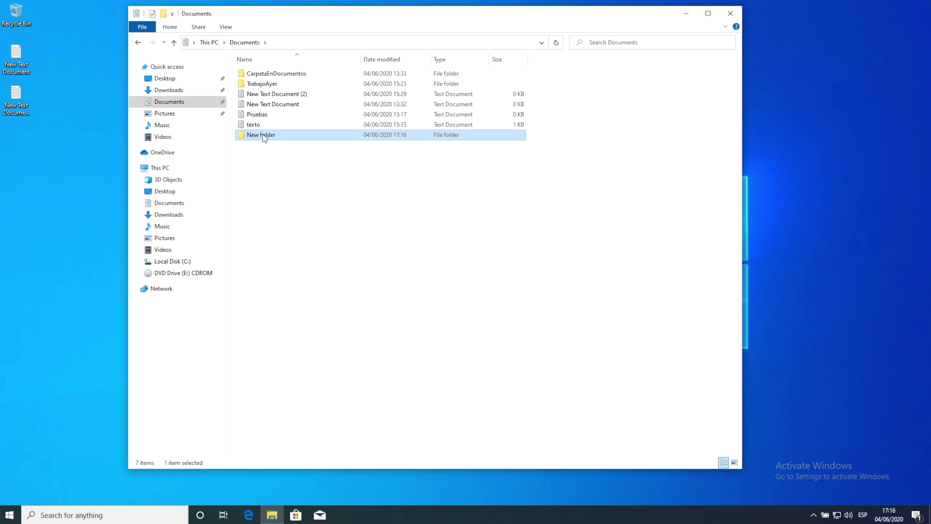
left_click(164, 14)
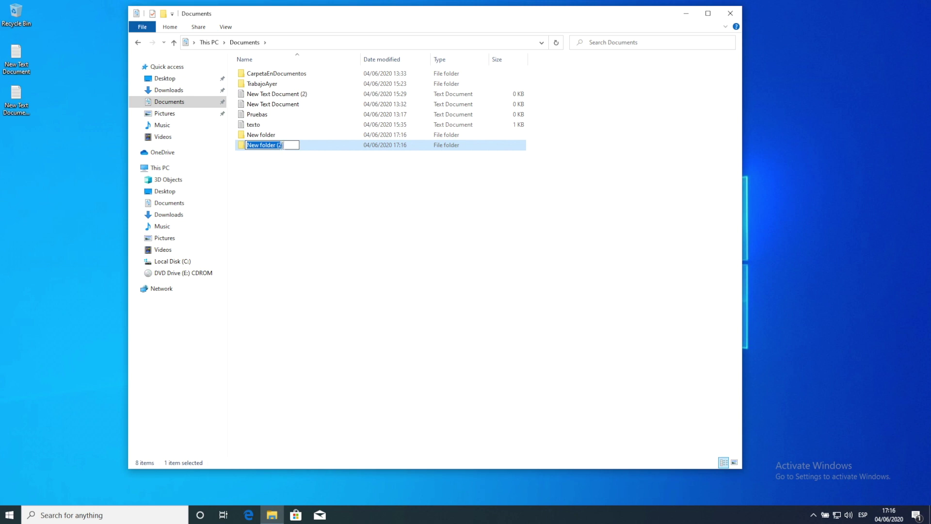
left_click(274, 160)
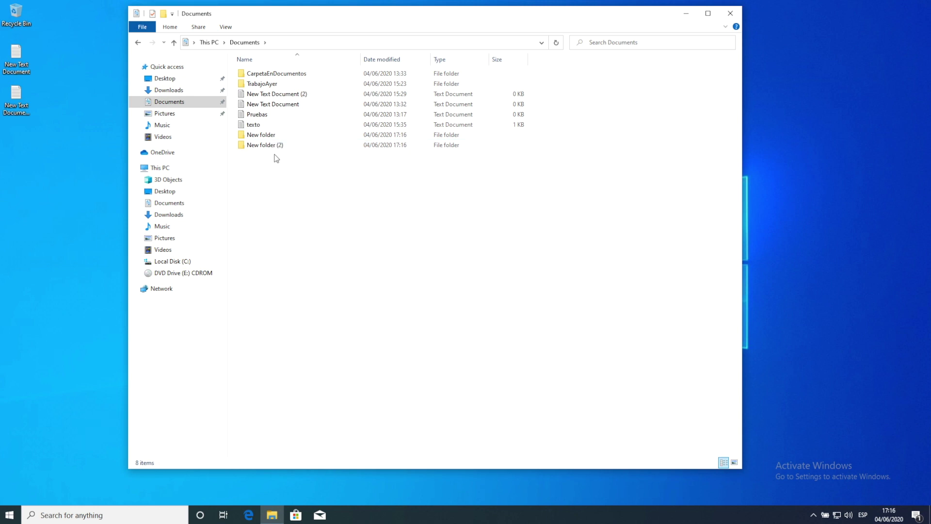
left_click(166, 17)
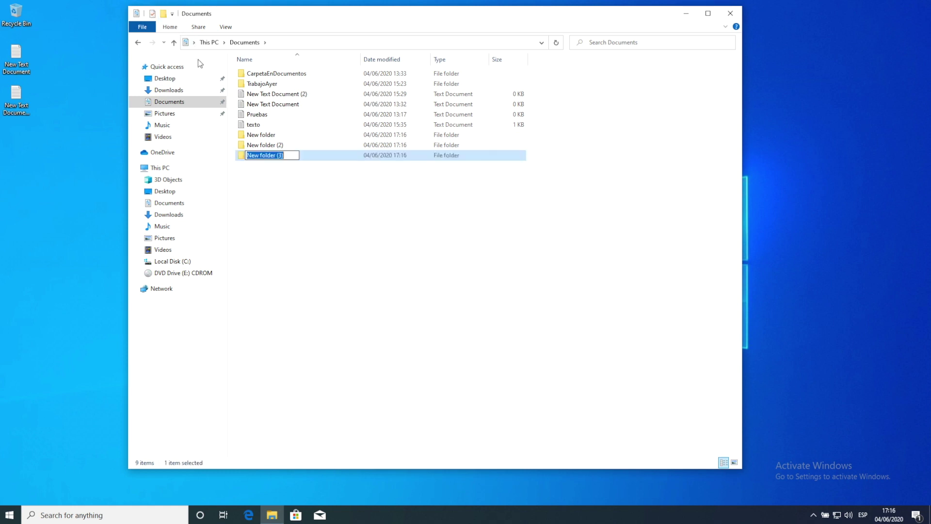
left_click(286, 179)
Open New folder (3) to view its contents and return to the Documents folder
left_click(257, 156)
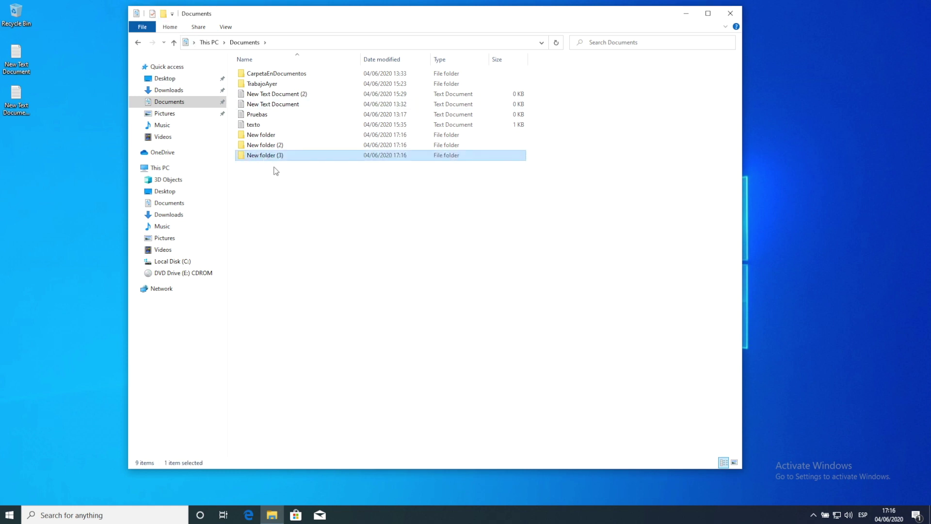
left_click(270, 157)
key("Escape")
double_click(268, 156)
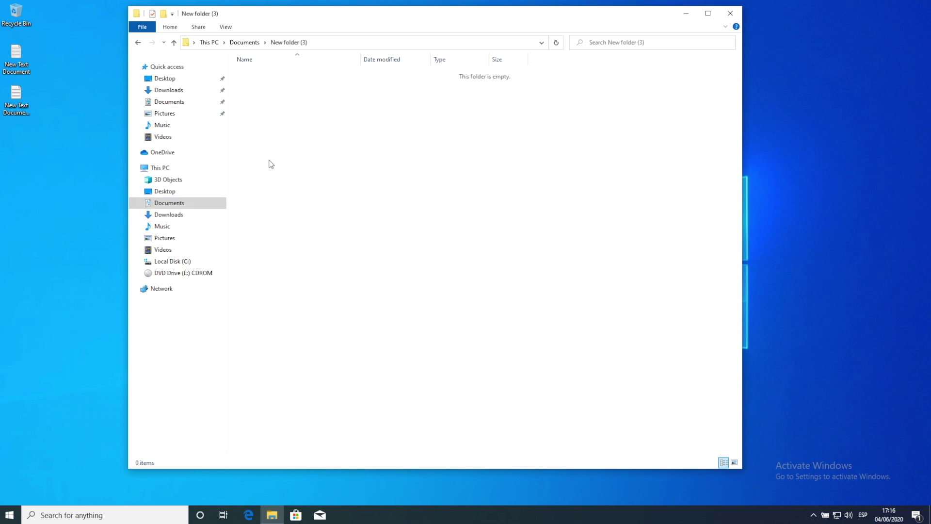
left_click(247, 43)
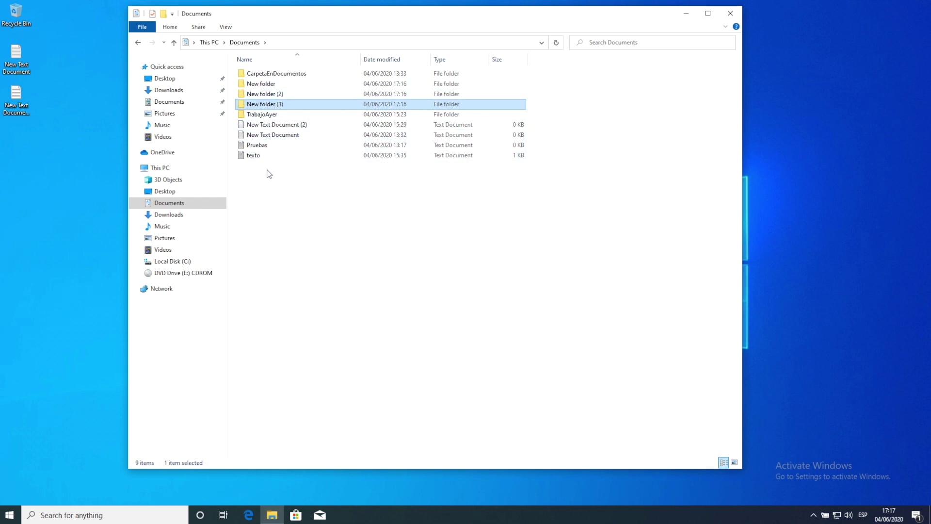
Reverse the name sorting of the Documents list, restore the ascending order, and clear the selection
left_click(299, 59)
left_click(298, 59)
left_click(268, 167)
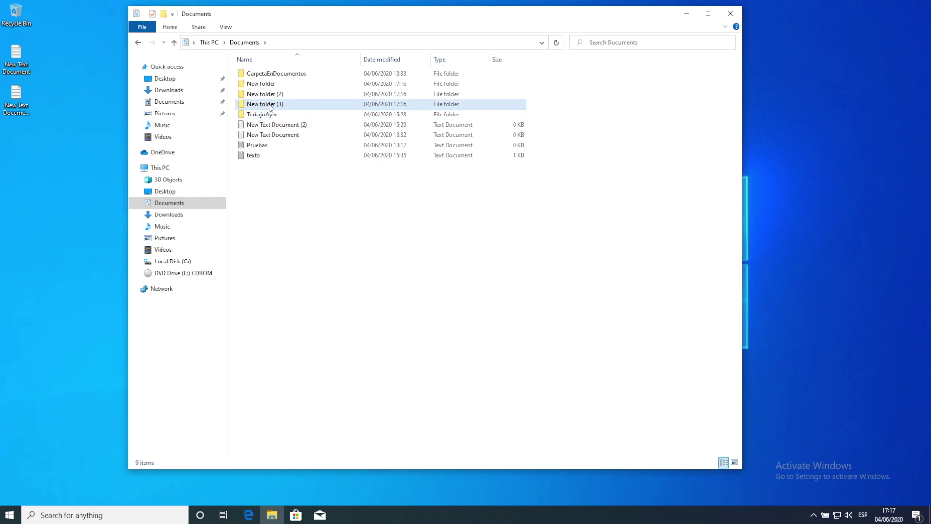
Rename New folder (3) in Documents as NombreDeCarpeta
left_click(271, 108)
left_click(270, 105)
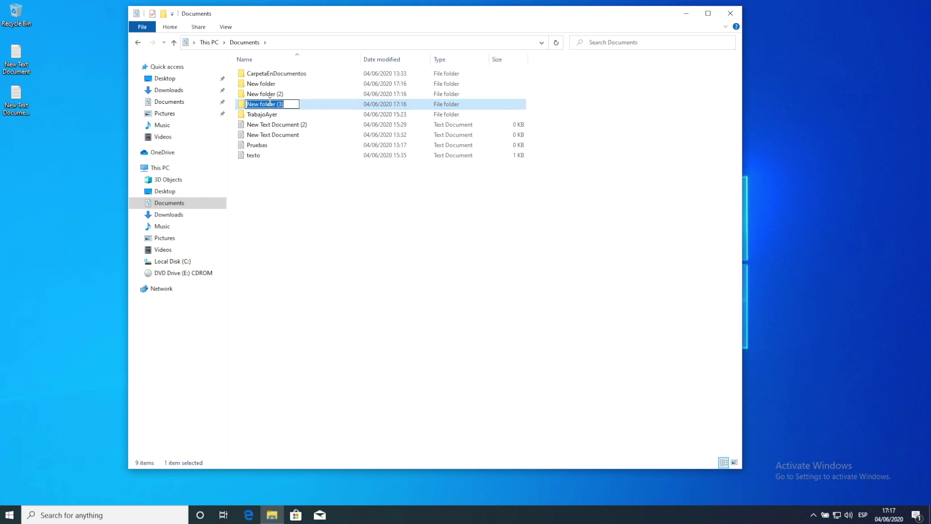
type("NombreDeCarpeta")
key("Return")
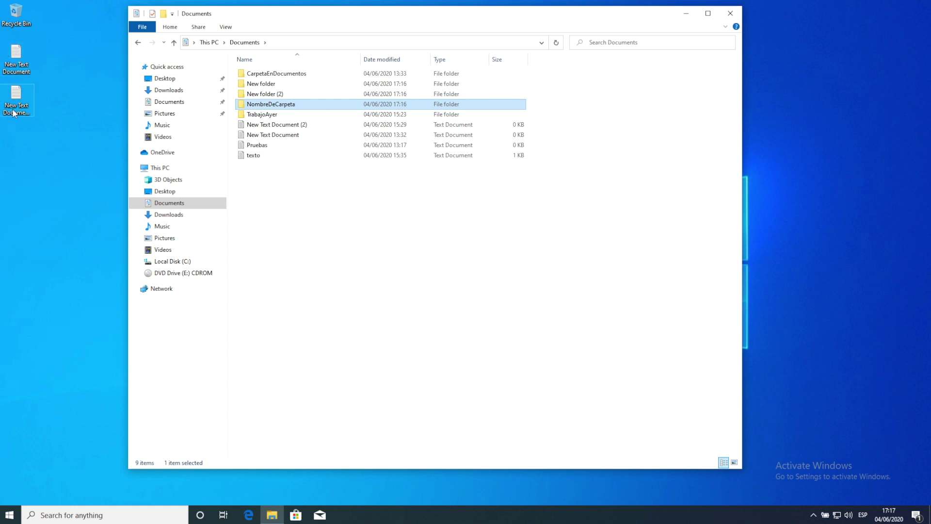
Move both text documents from the desktop into the NombreDeCarpeta folder, view its contents, and return to Documents
left_click_drag(17, 57, 277, 107)
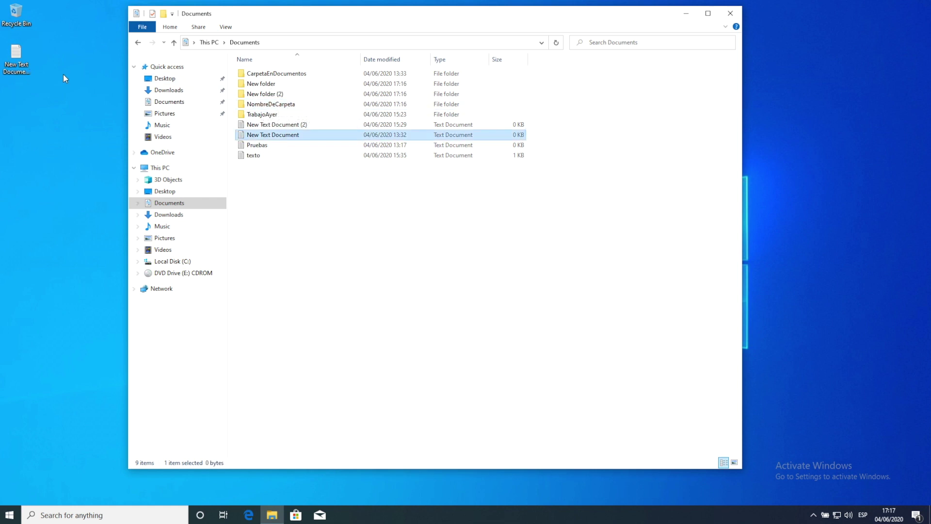
left_click_drag(17, 57, 270, 108)
double_click(270, 105)
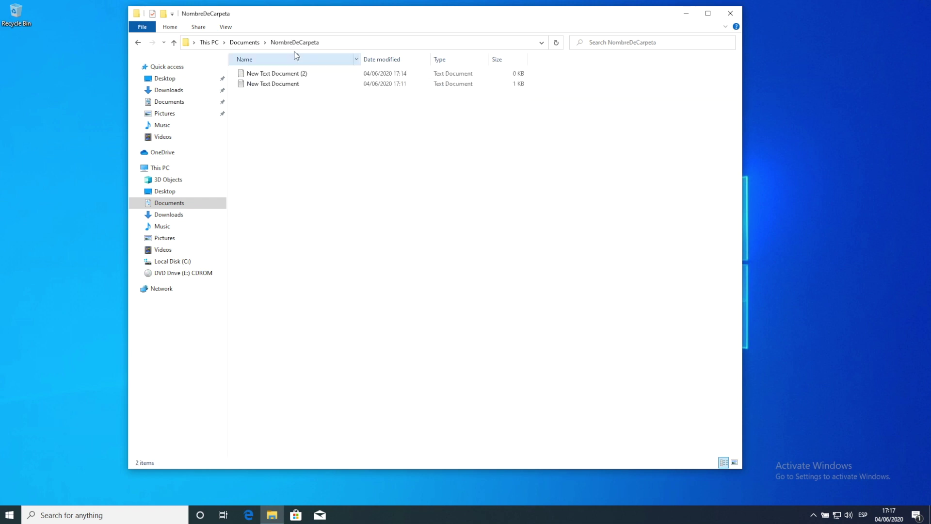
left_click(244, 43)
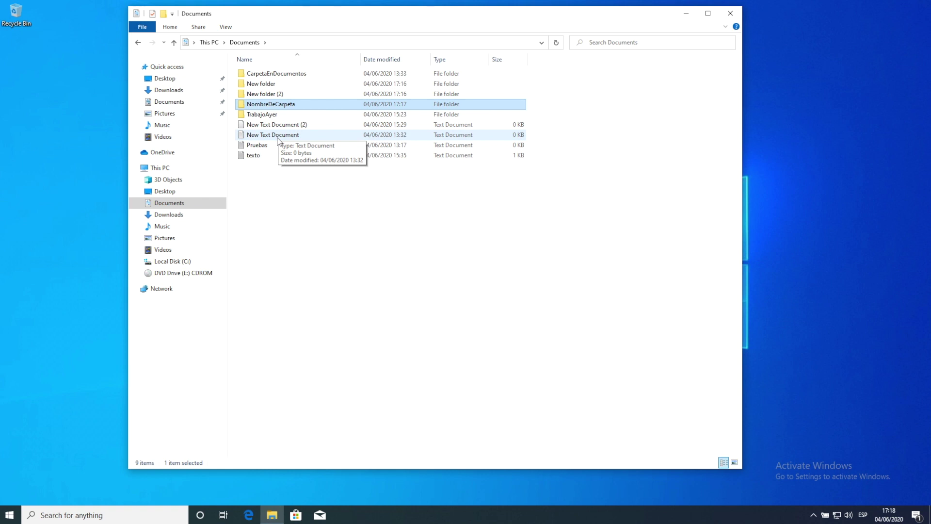
Rename New Text Document inside the NombreDeCarpeta folder as doc
double_click(258, 103)
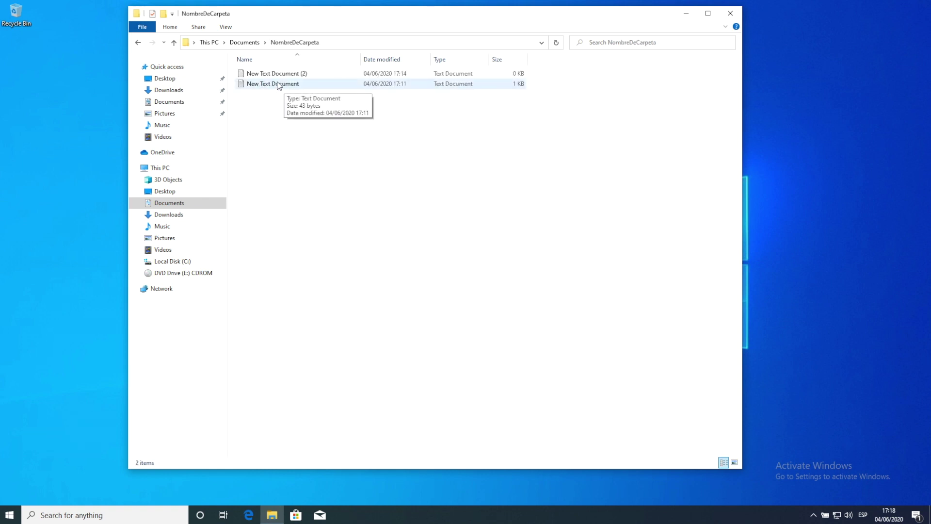
left_click(279, 85)
left_click(266, 85)
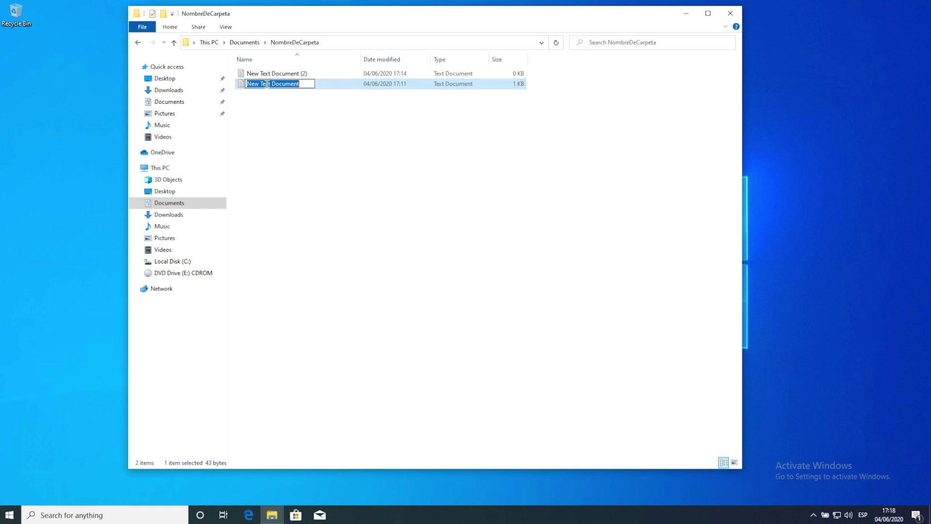
type("doc")
key("Return")
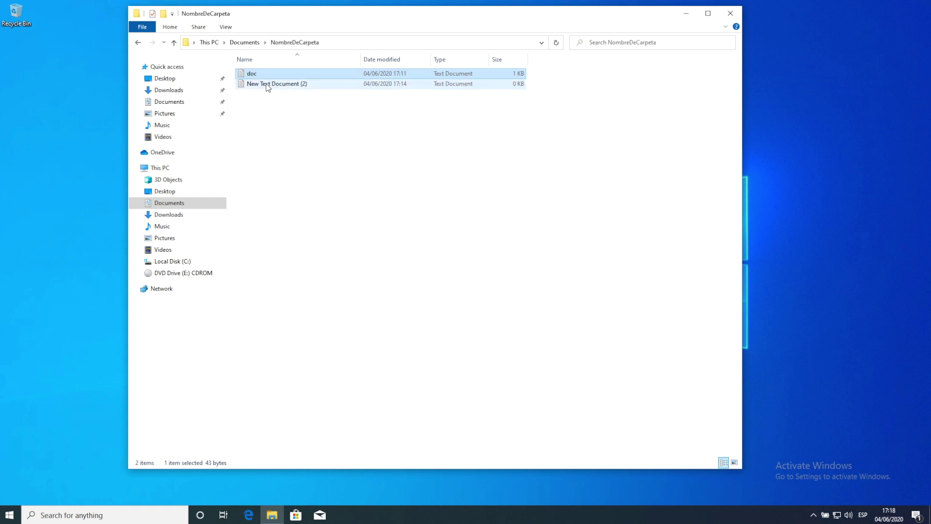
Return to Documents and rename its New Text Document file as Doc
left_click(246, 44)
left_click(266, 136)
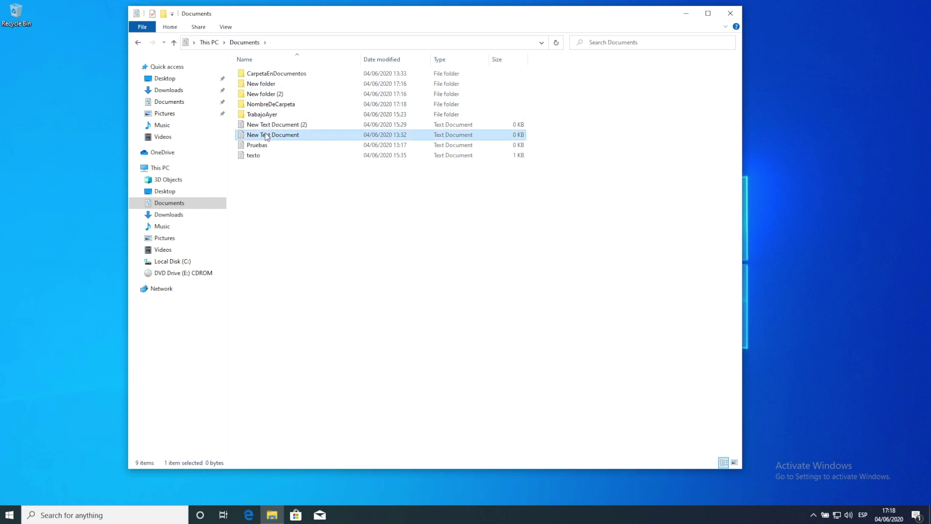
key("F2")
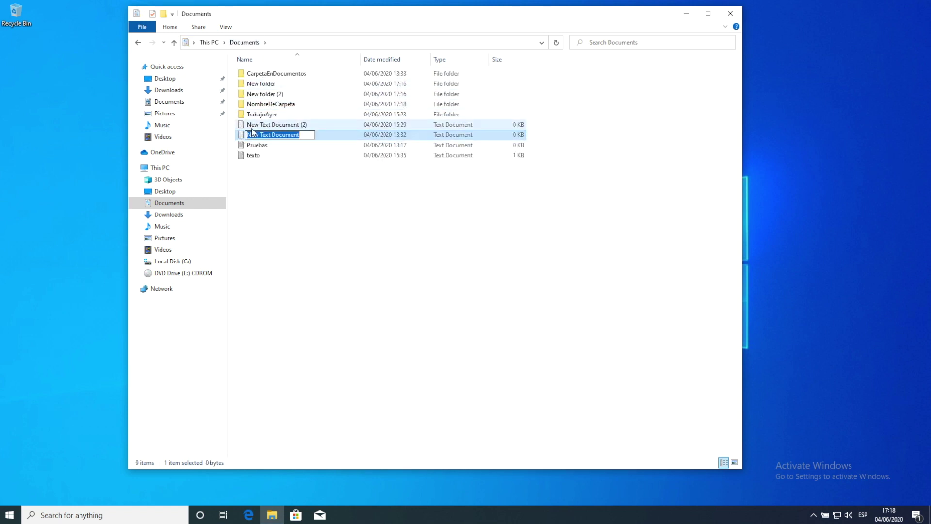
type("Do")
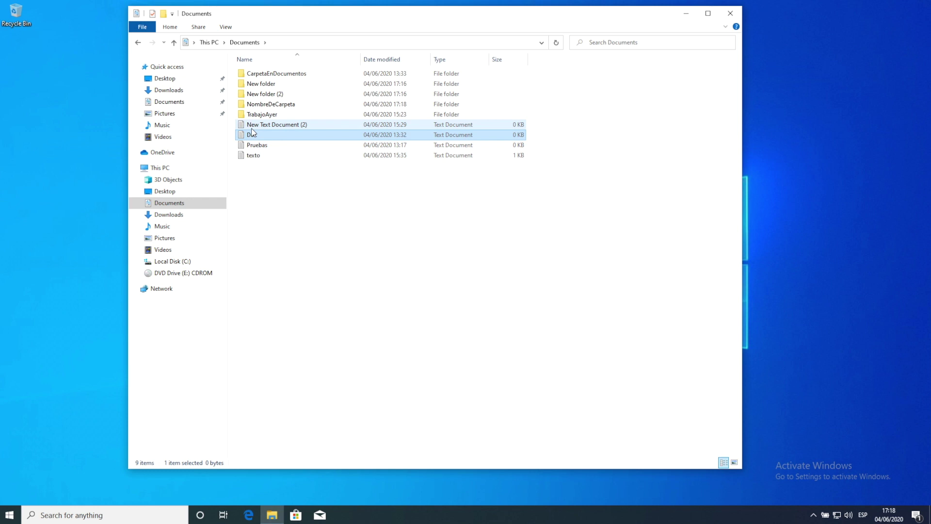
Change the name of the doc file inside NombreDeCarpeta to Doc with a capital D
double_click(274, 104)
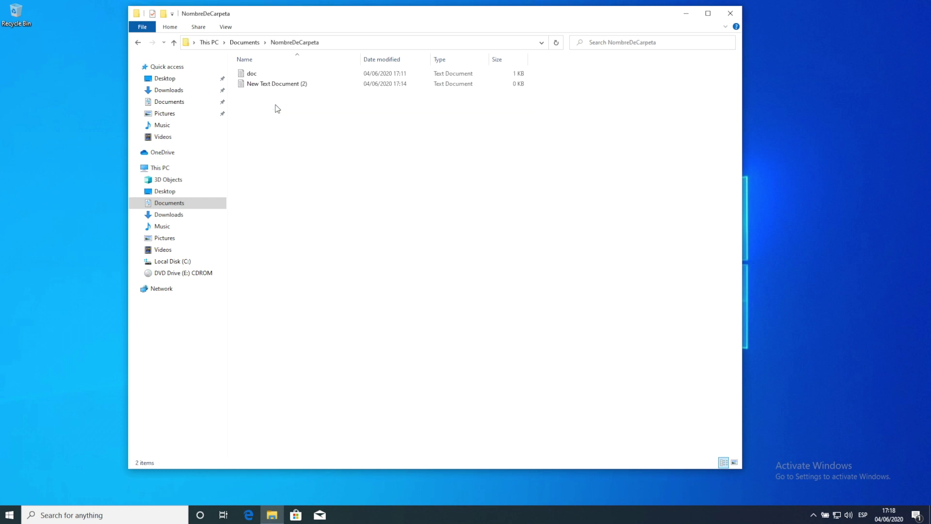
left_click(257, 76)
left_click(251, 76)
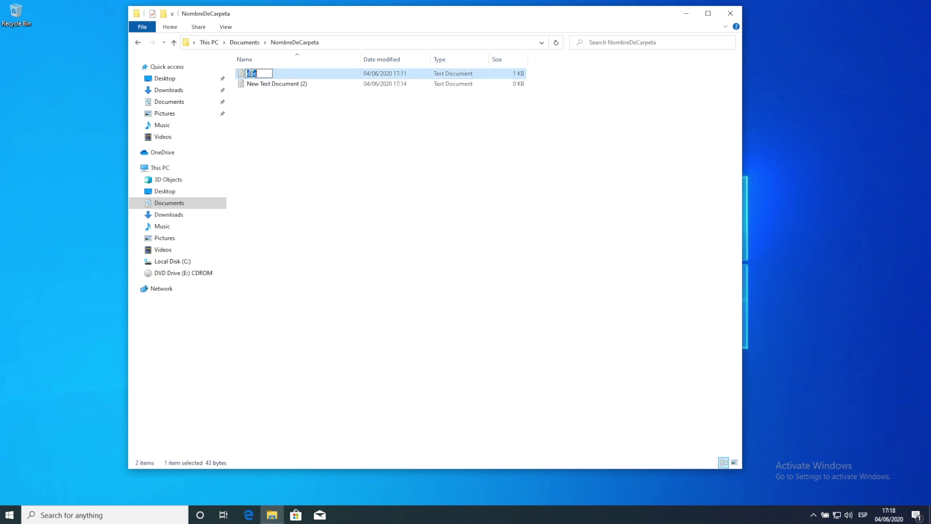
type("Doc")
key("Return")
Try to move the Doc file from Documents into NombreDeCarpeta, and cancel the replacement of the file with the same name
left_click(252, 44)
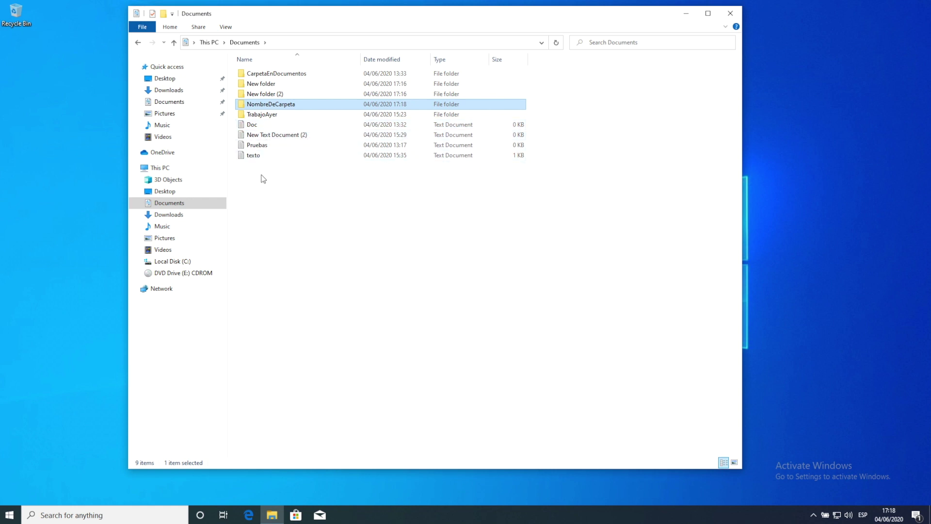
left_click_drag(253, 124, 291, 107)
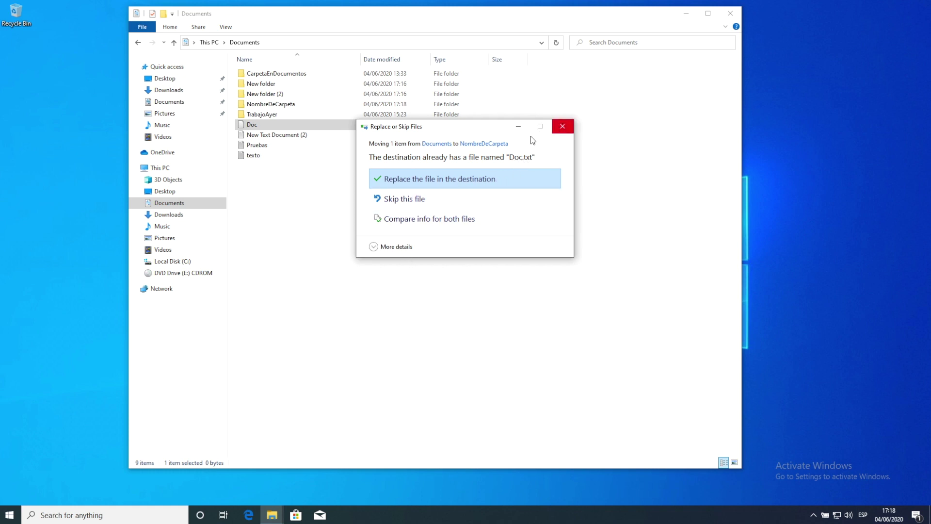
left_click(561, 126)
left_click(282, 190)
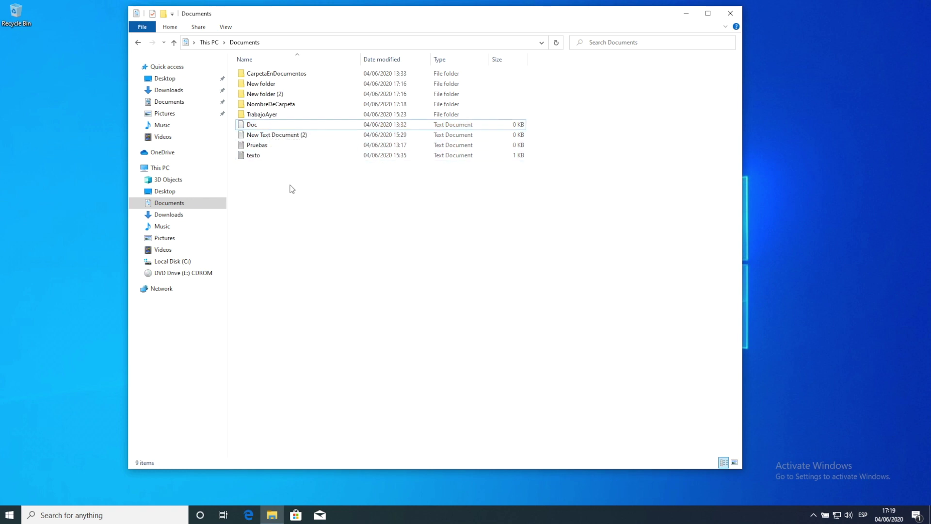
Look through the Quick access overview and its Desktop, Downloads, Documents, Pictures, Music and Videos folders, ending in Documents
left_click(174, 68)
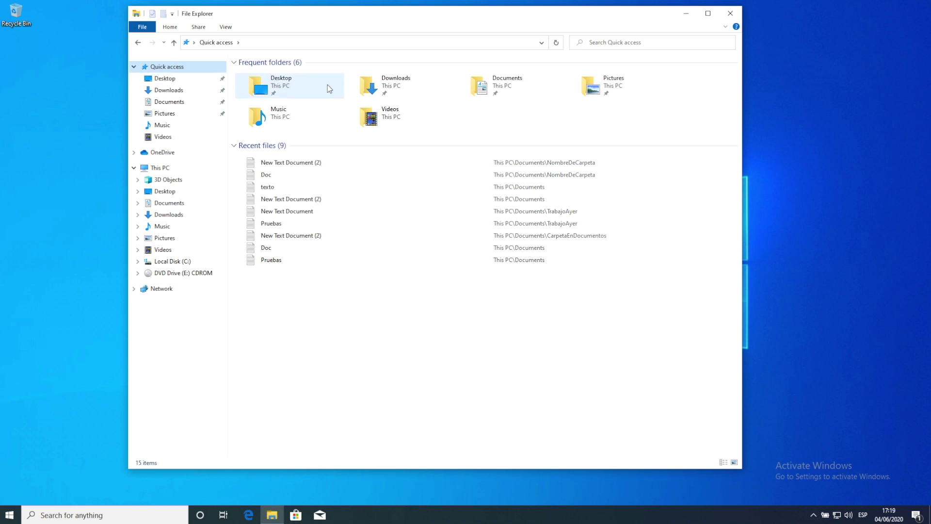
left_click(169, 79)
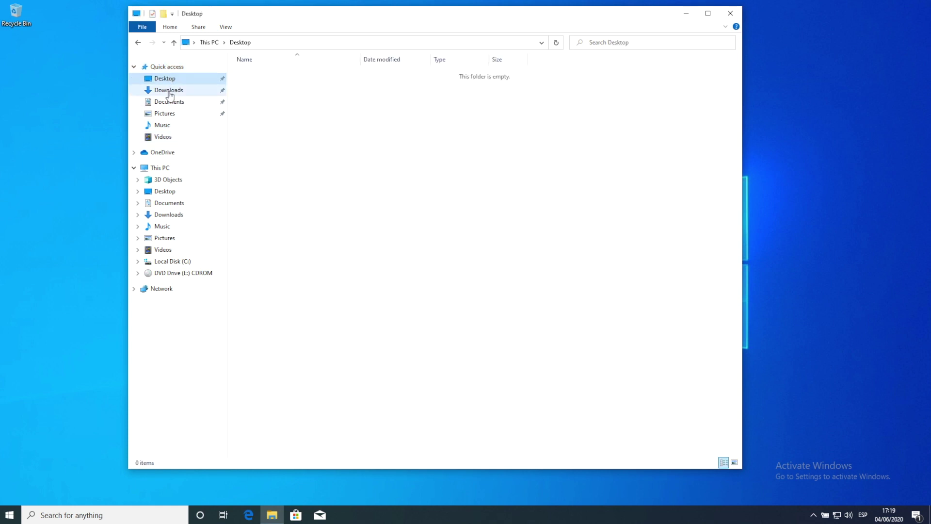
left_click(168, 91)
left_click(168, 104)
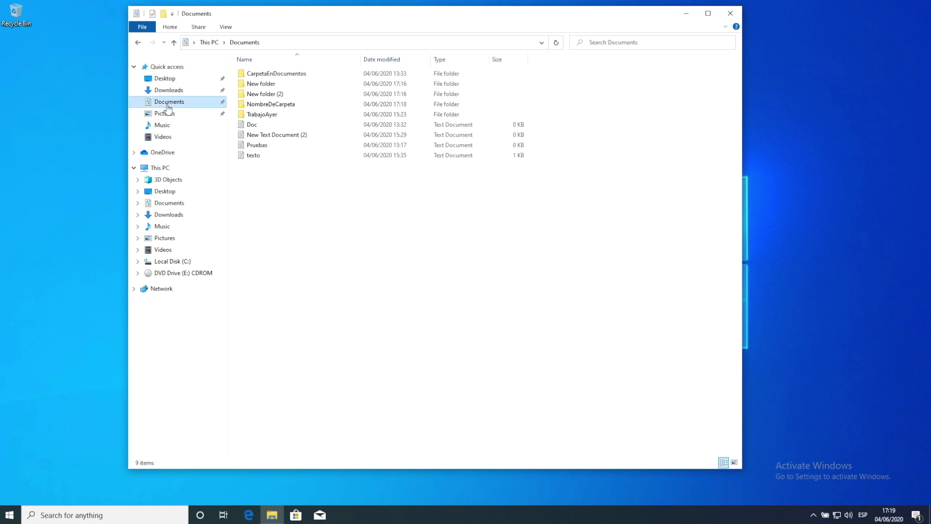
left_click(165, 113)
left_click(165, 125)
left_click(164, 137)
left_click(167, 102)
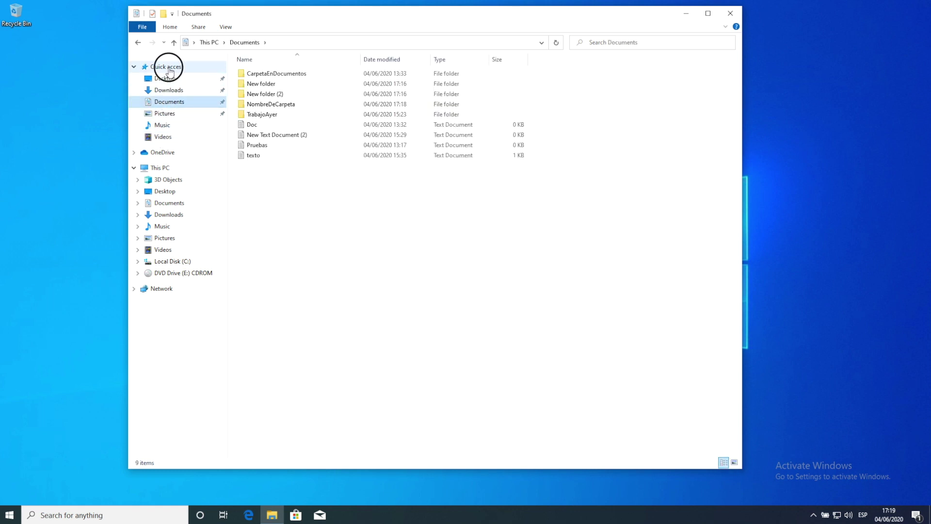
Open Documents from the frequent folders of the Quick access overview, and collapse the Quick access group in the folder tree
left_click(167, 66)
double_click(488, 84)
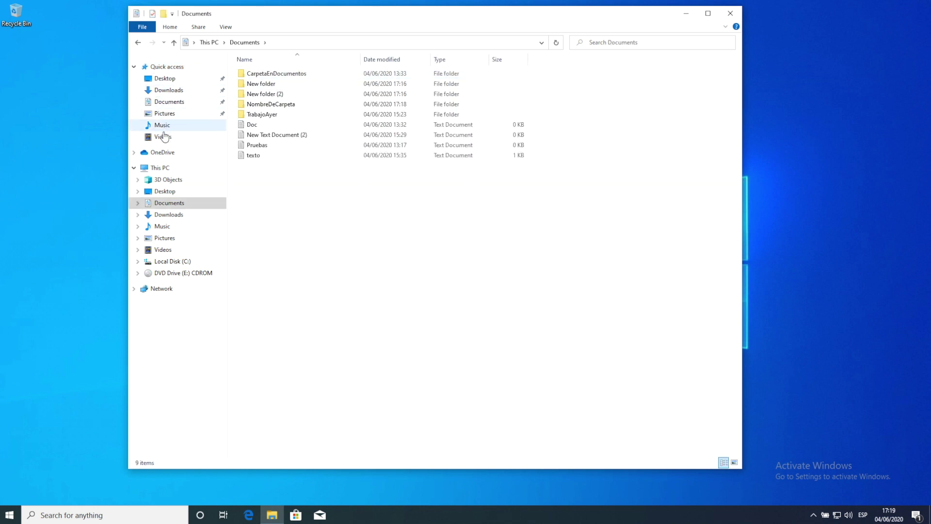
left_click(136, 67)
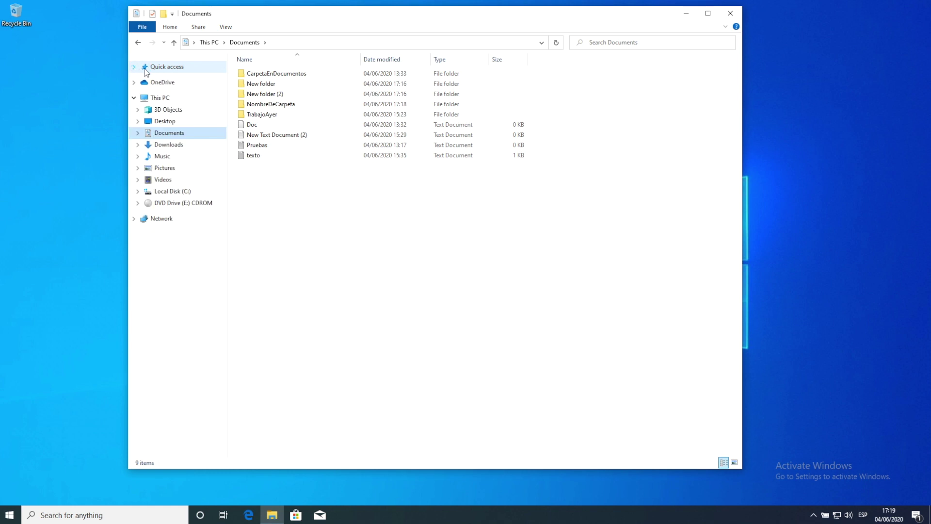
Look at OneDrive in the folder tree, dismiss its setup window, and go to This PC
left_click(175, 83)
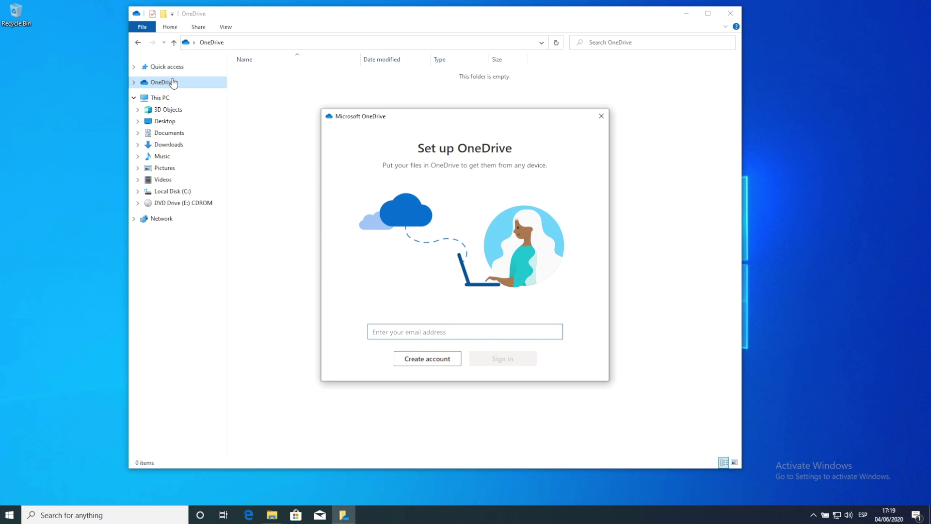
left_click(498, 194)
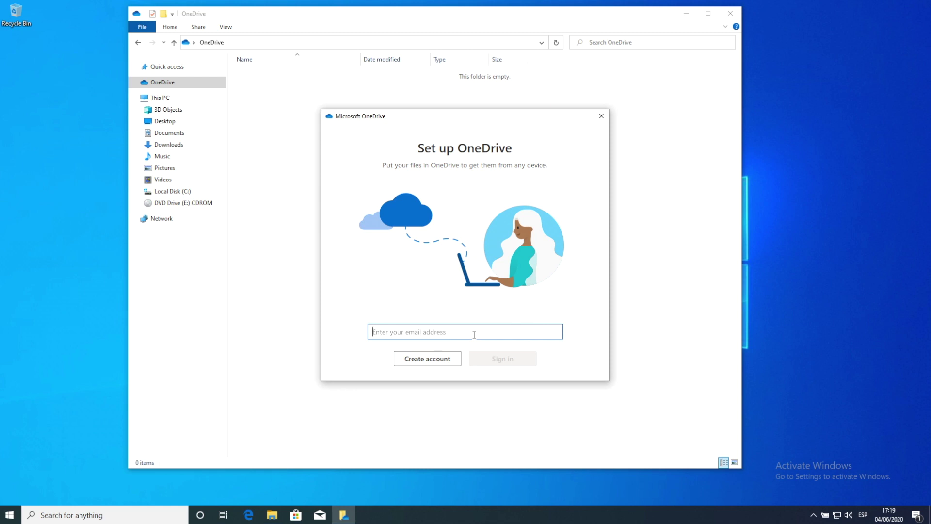
left_click(601, 117)
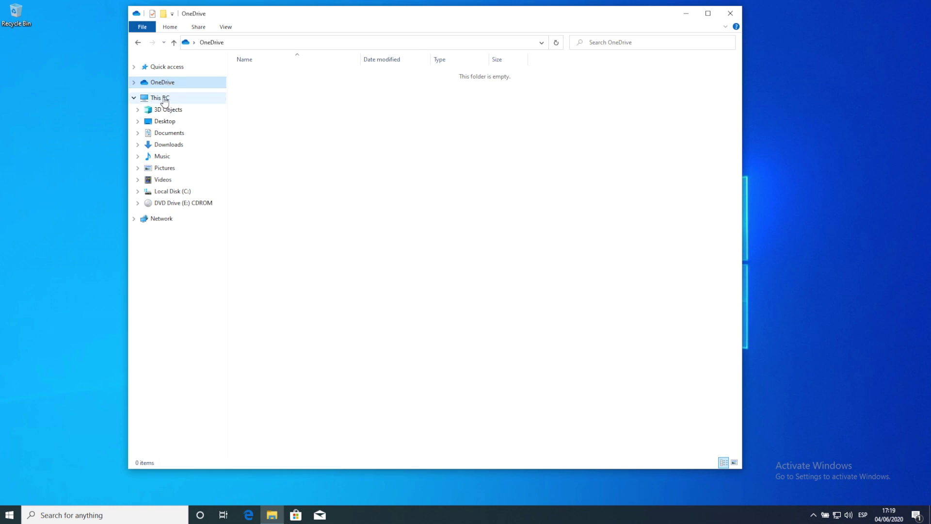
left_click(154, 99)
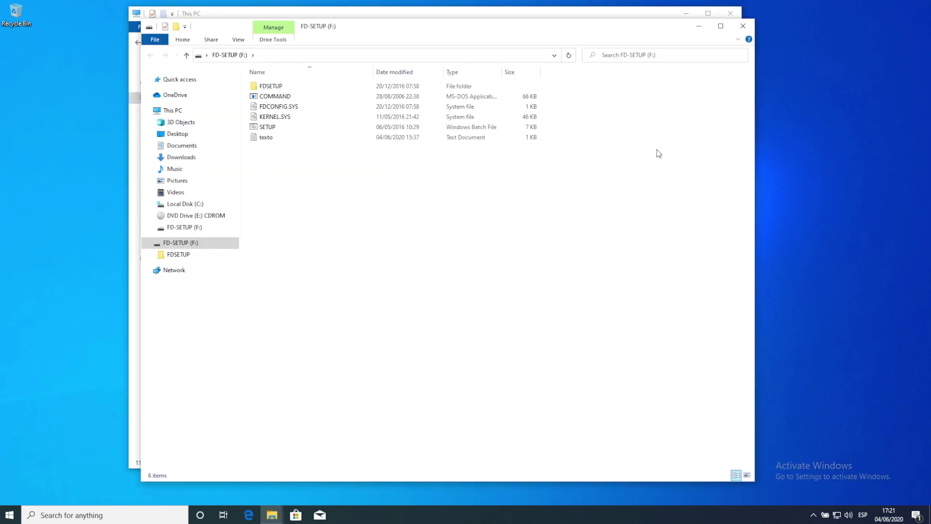
Move the FD-SETUP (F:) window aside to view its files, and close both File Explorer windows
left_click_drag(602, 31, 712, 32)
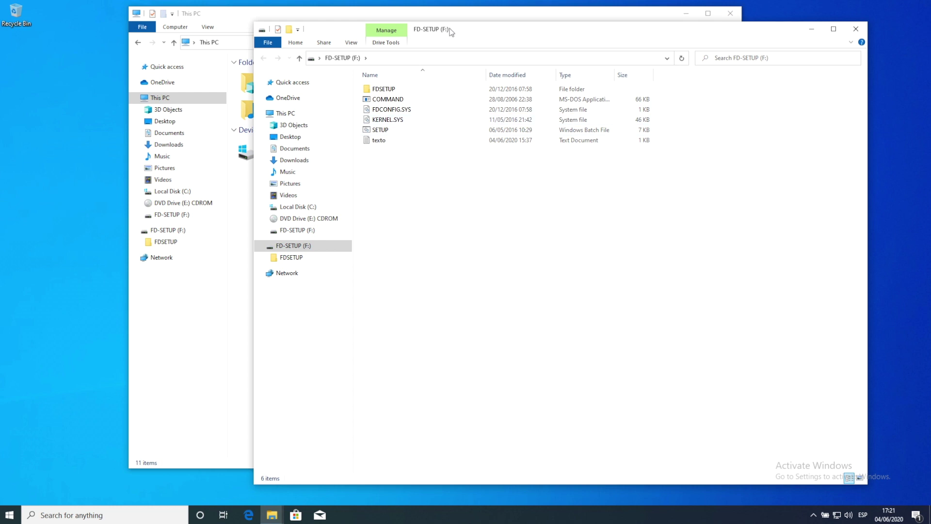
left_click_drag(524, 27, 548, 24)
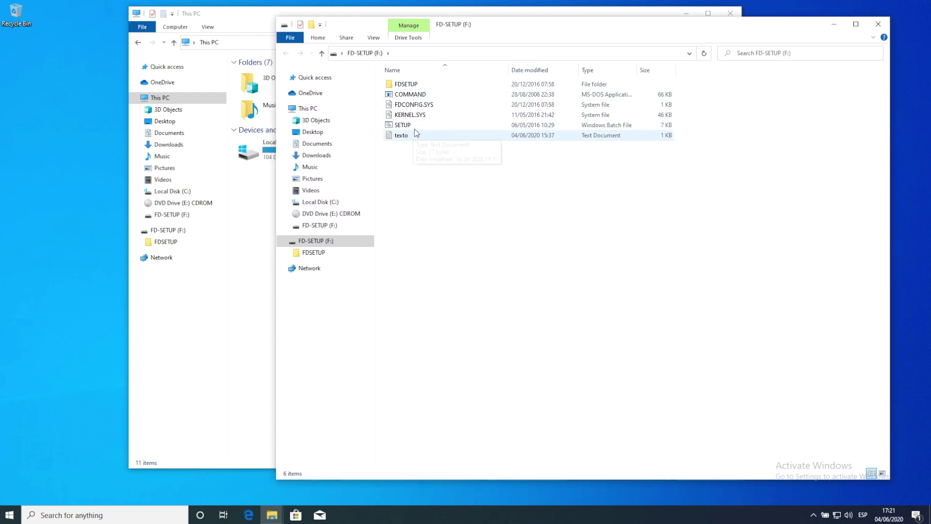
left_click(877, 25)
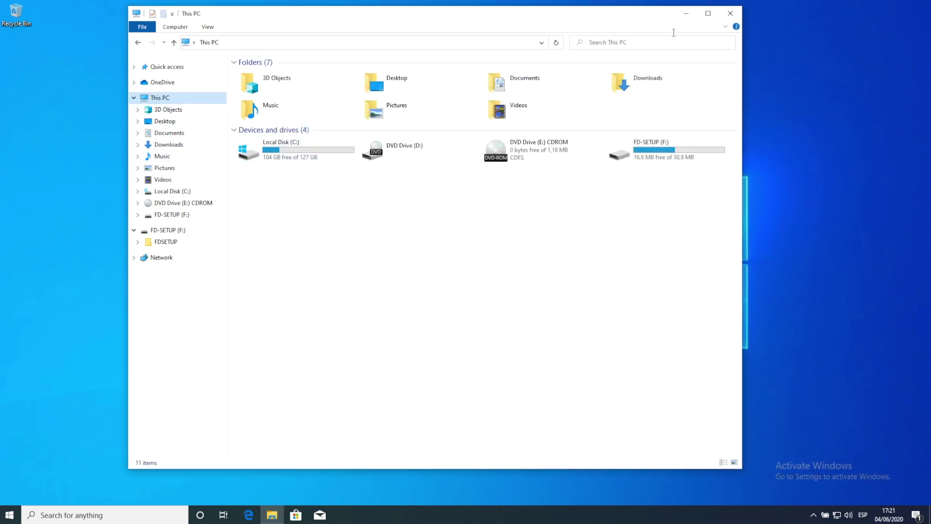
left_click(732, 14)
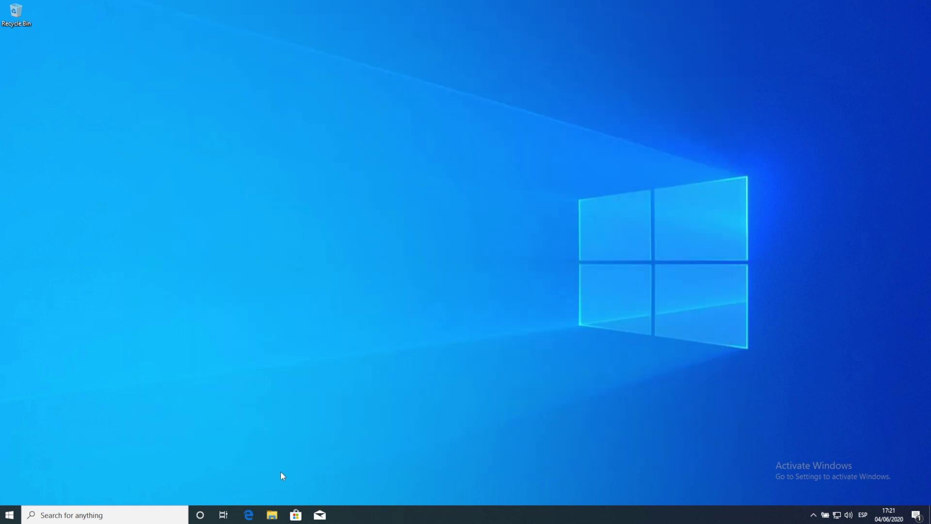
Reopen File Explorer and open the FD-SETUP (F:) drive from This PC
left_click(273, 515)
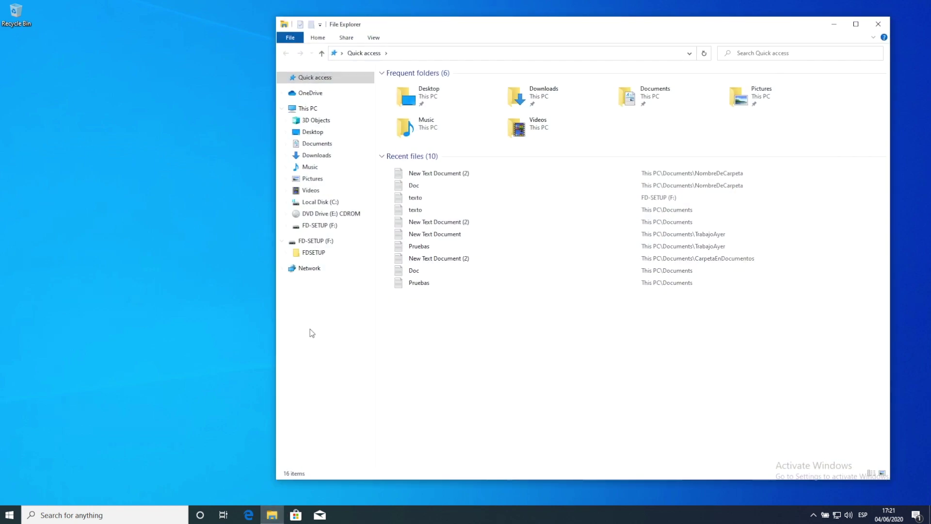
left_click(314, 111)
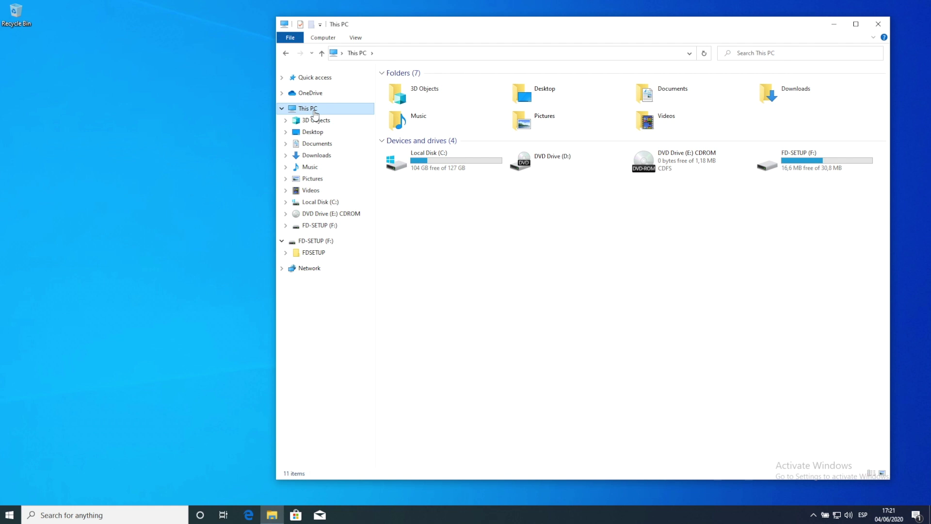
left_click(285, 78)
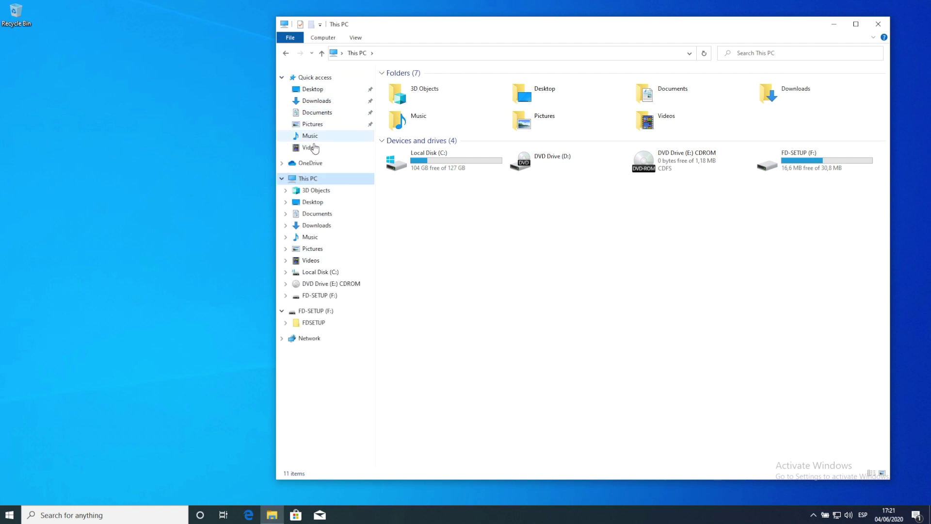
left_click(283, 77)
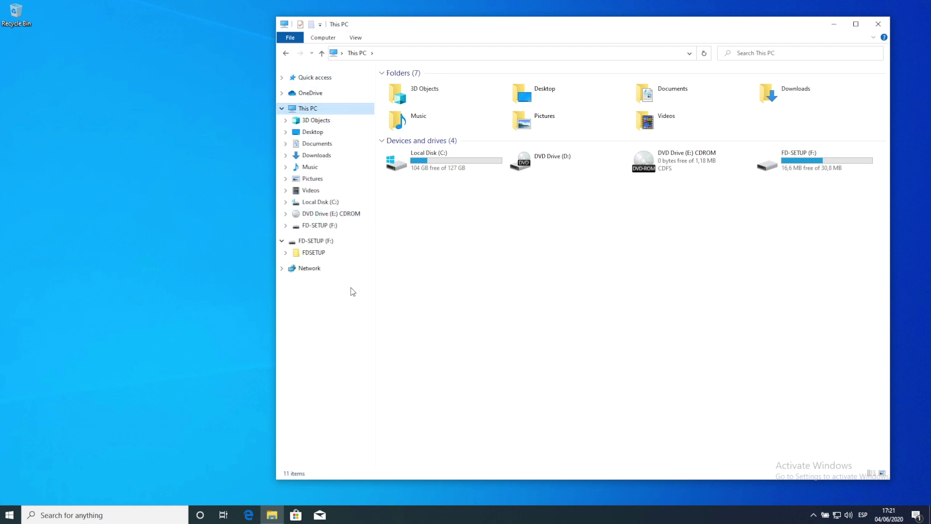
double_click(796, 165)
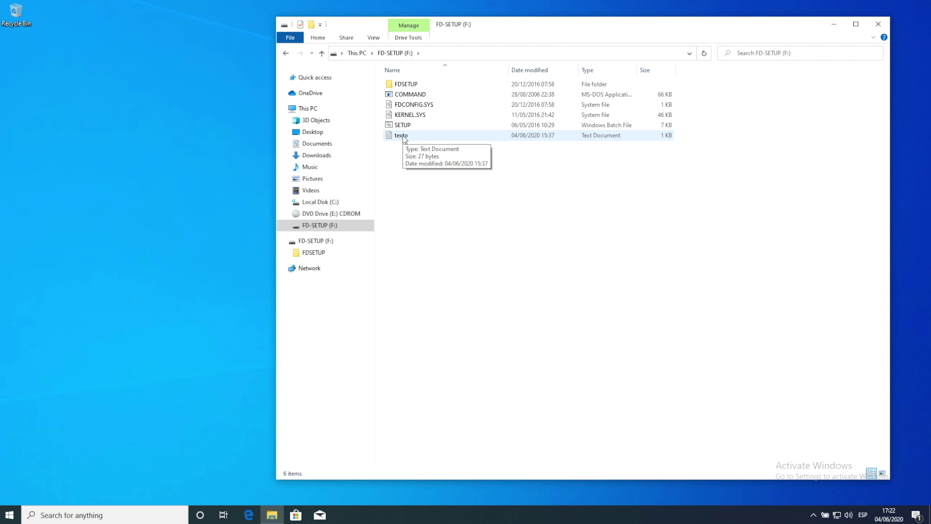
Copy the texto file from FD-SETUP (F:) to the desktop, and cancel a repeated copy of the same file
left_click_drag(403, 136, 118, 140)
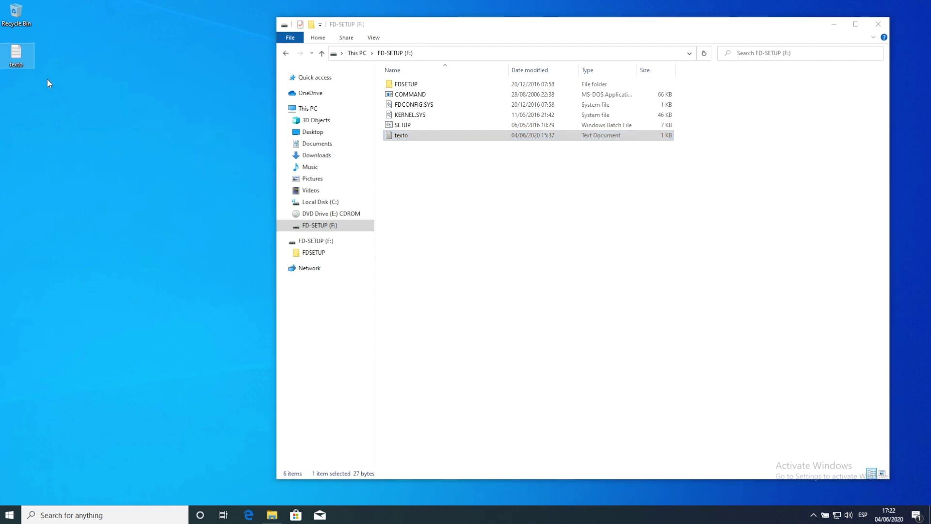
left_click_drag(392, 135, 160, 137)
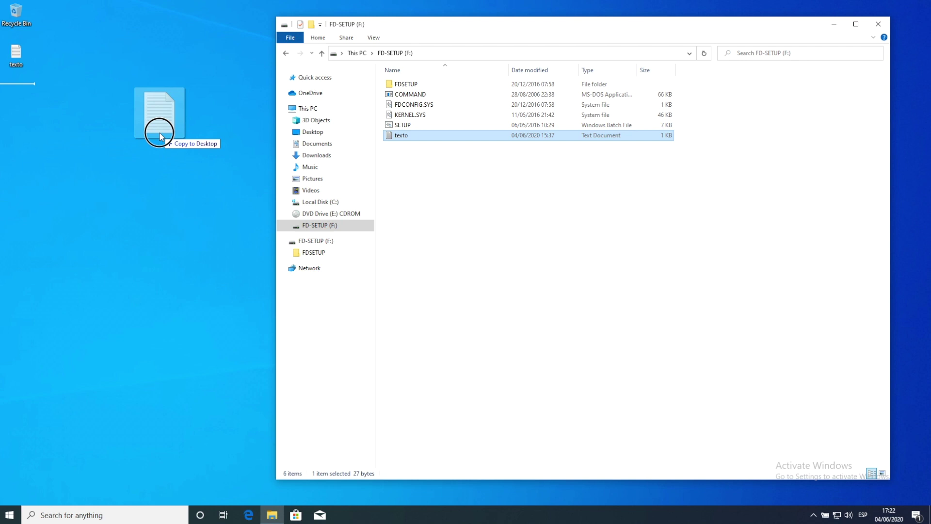
left_click_drag(160, 137, 183, 146)
key("Escape")
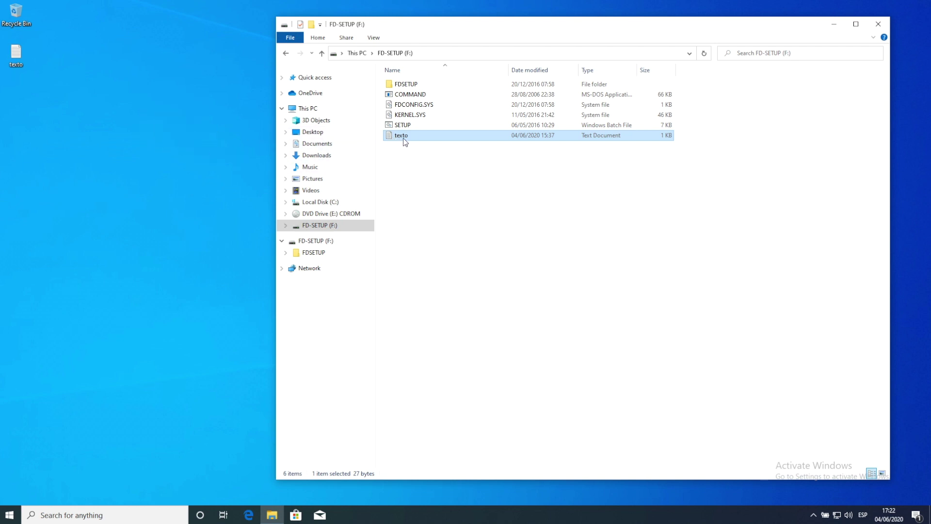
Append xczxczxczxczxczdasdasdasdasdasd to the text in the desktop copy of texto, and save it on closing
double_click(18, 56)
left_click(338, 91)
type("xczxczxczxczxcz")
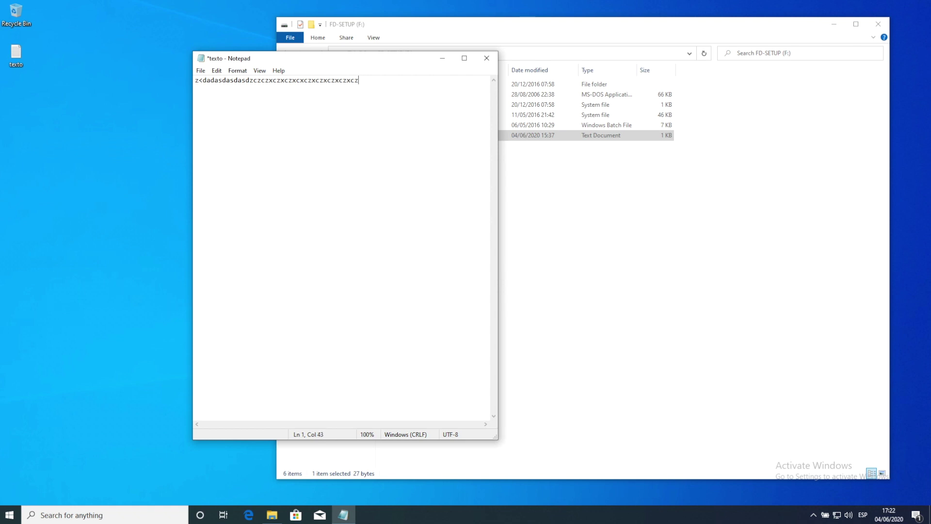
type("dasdasdasdasdasd")
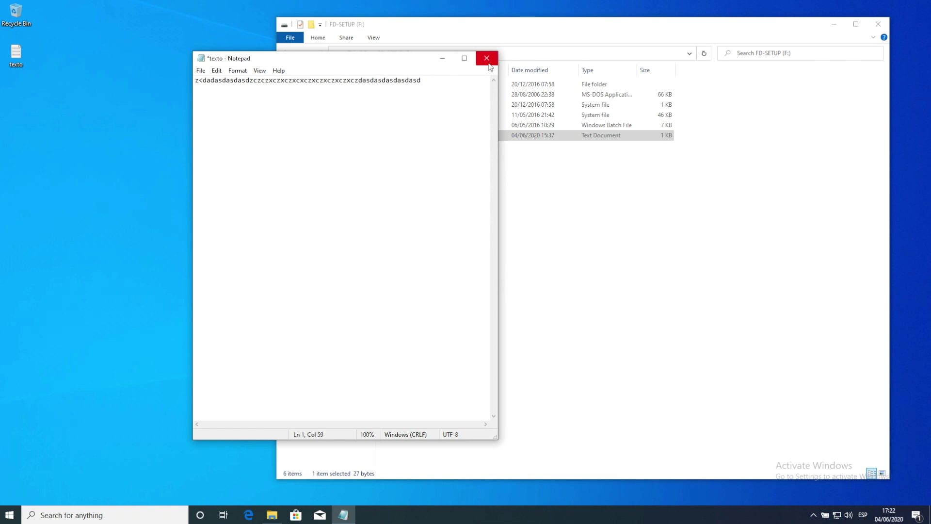
left_click(487, 58)
left_click(440, 263)
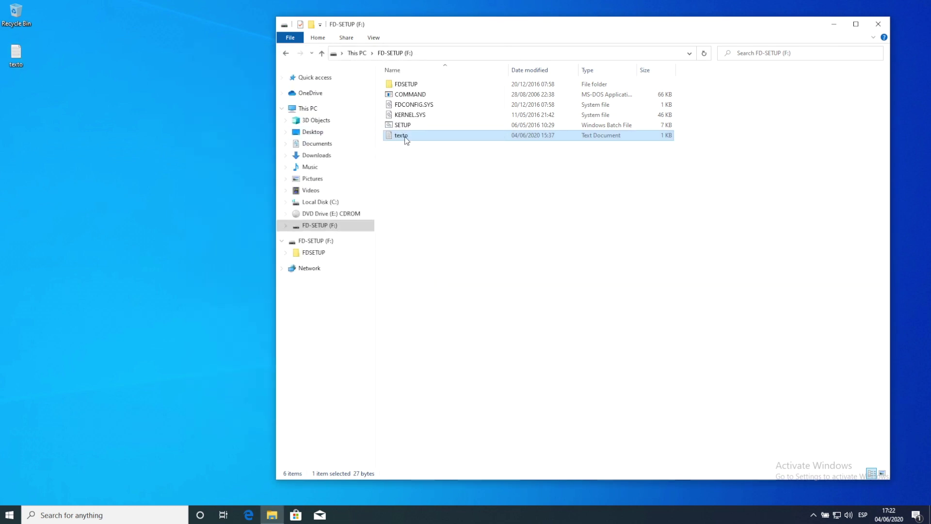
Compare the contents of the texto files on the desktop and on FD-SETUP (F:) side by side, and close both
left_click(444, 27)
mouse_move(444, 27)
left_mouse_down()
mouse_move(491, 10)
mouse_move(441, 15)
left_mouse_up()
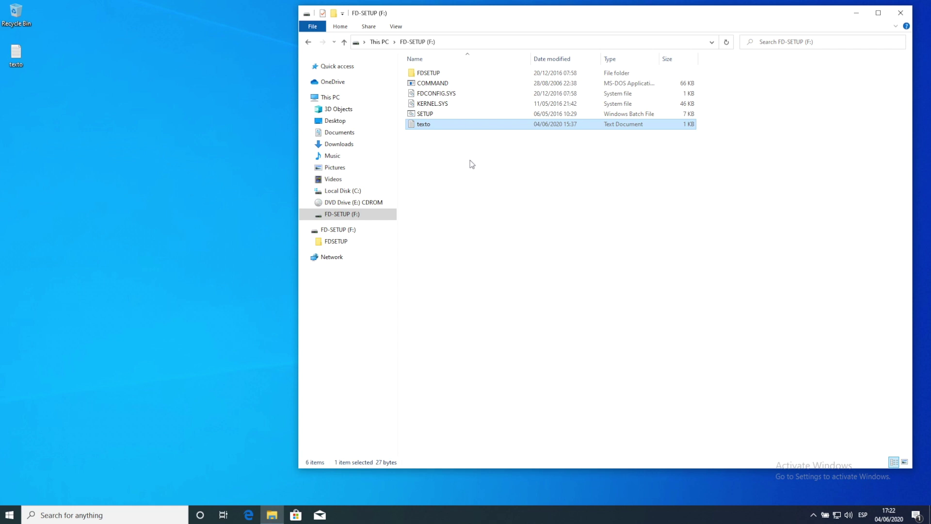
left_click(17, 55)
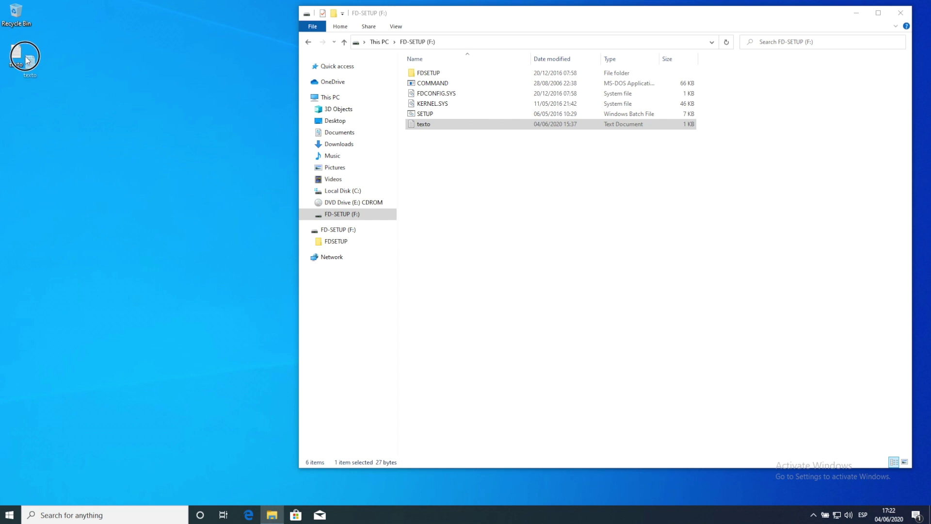
left_click(17, 57)
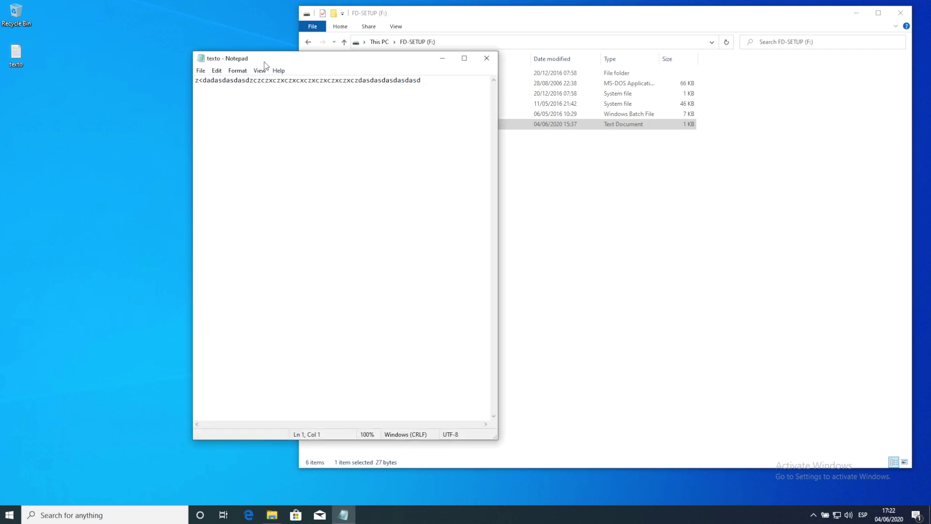
left_click_drag(258, 59, 97, 76)
double_click(441, 127)
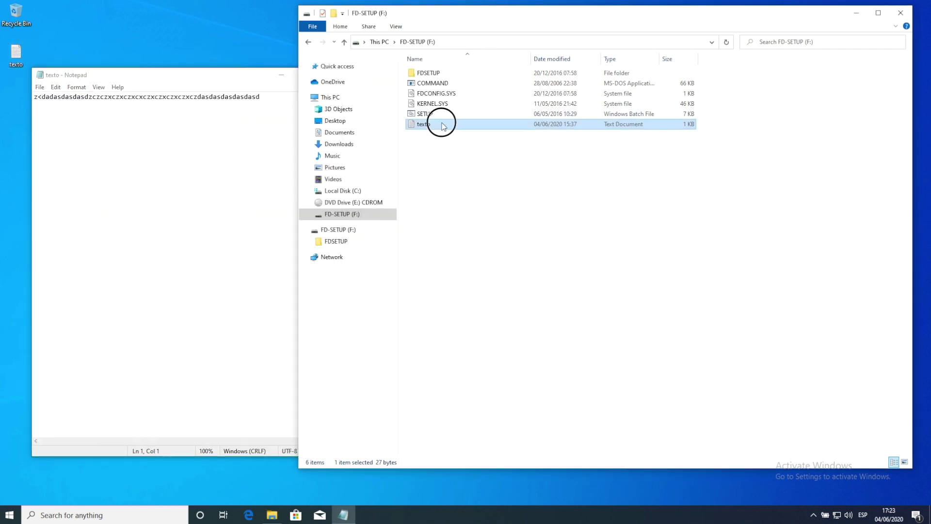
left_click_drag(377, 101, 447, 121)
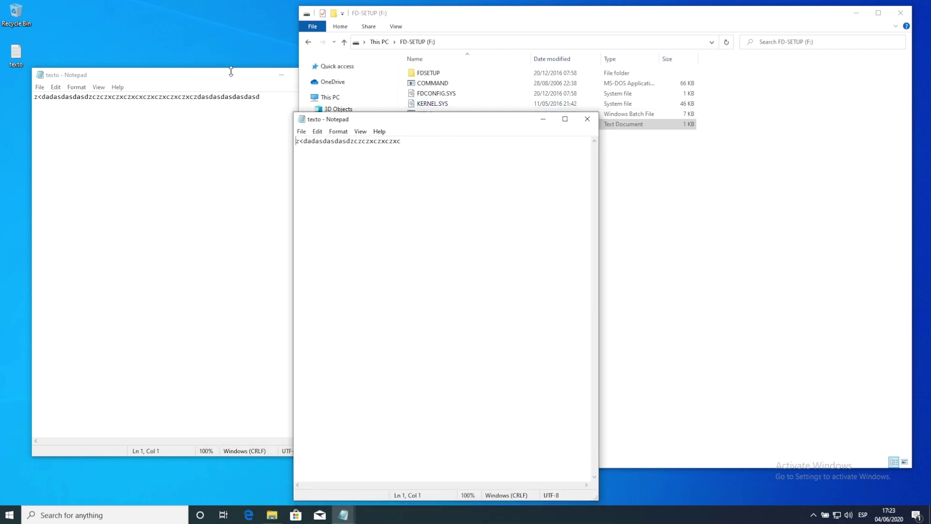
left_click(587, 121)
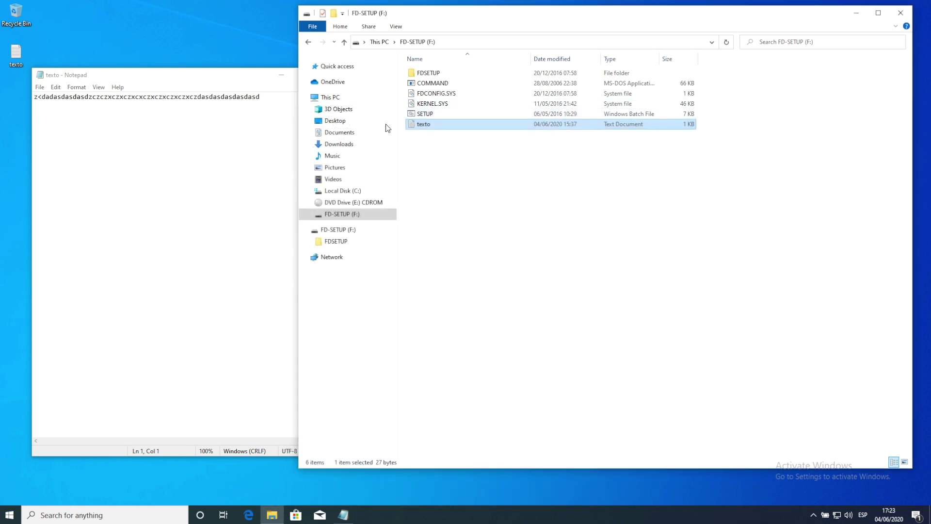
left_click(273, 88)
left_click(325, 76)
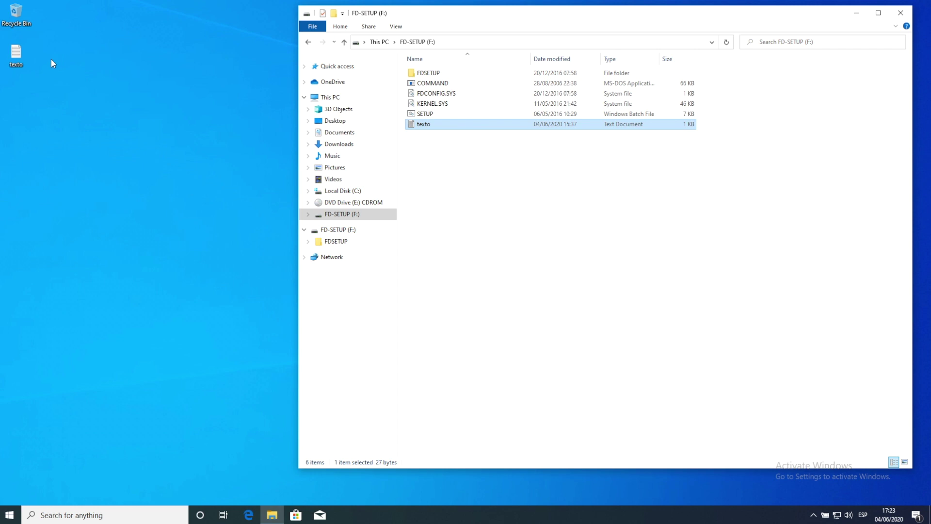
Copy the desktop texto file to FD-SETUP (F:), replacing the file of the same name there
left_click_drag(16, 53, 471, 154)
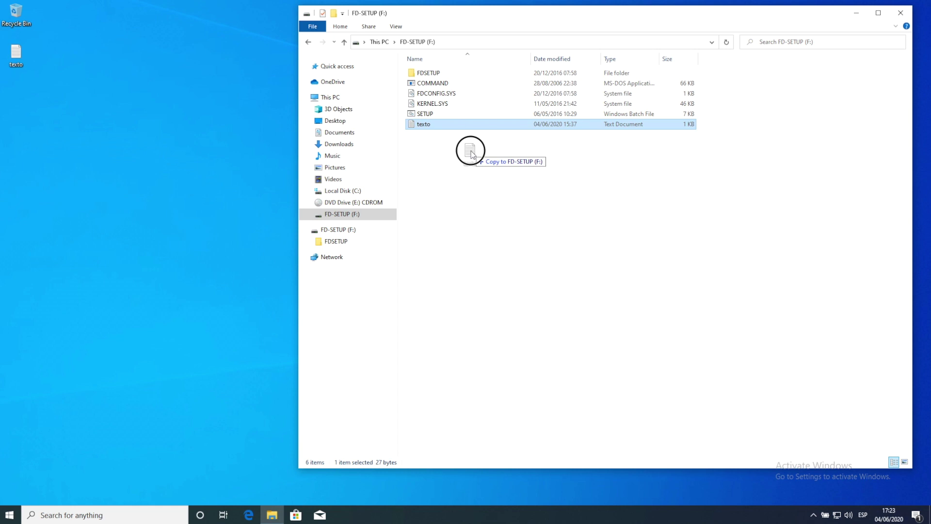
left_click_drag(472, 155, 473, 156)
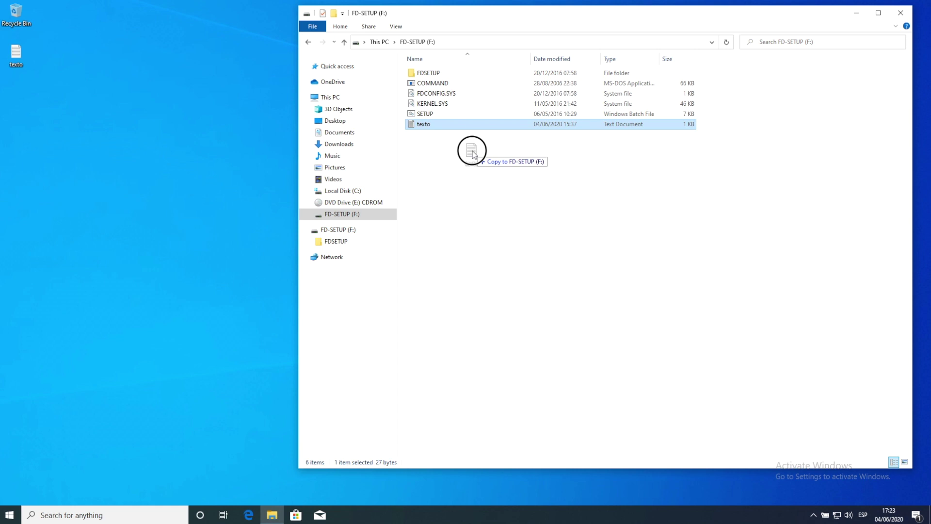
left_click_drag(474, 154, 509, 163)
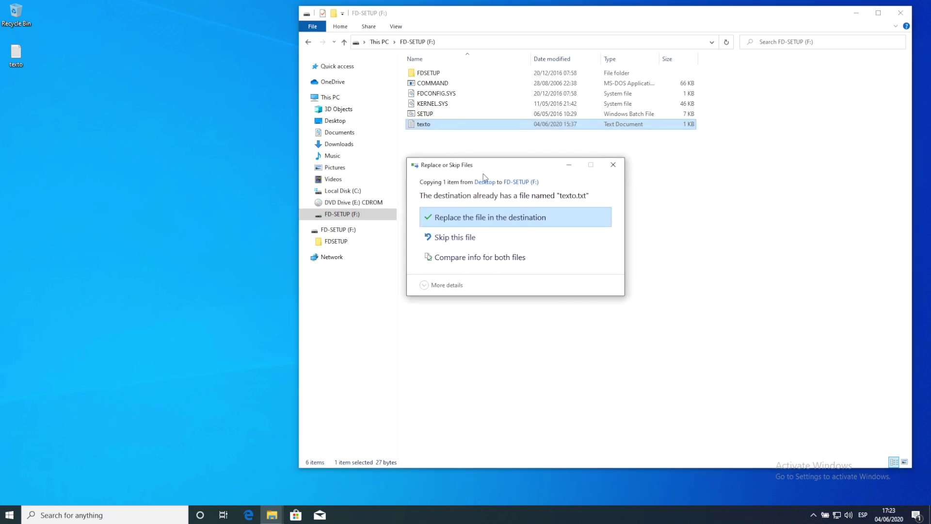
left_click(501, 219)
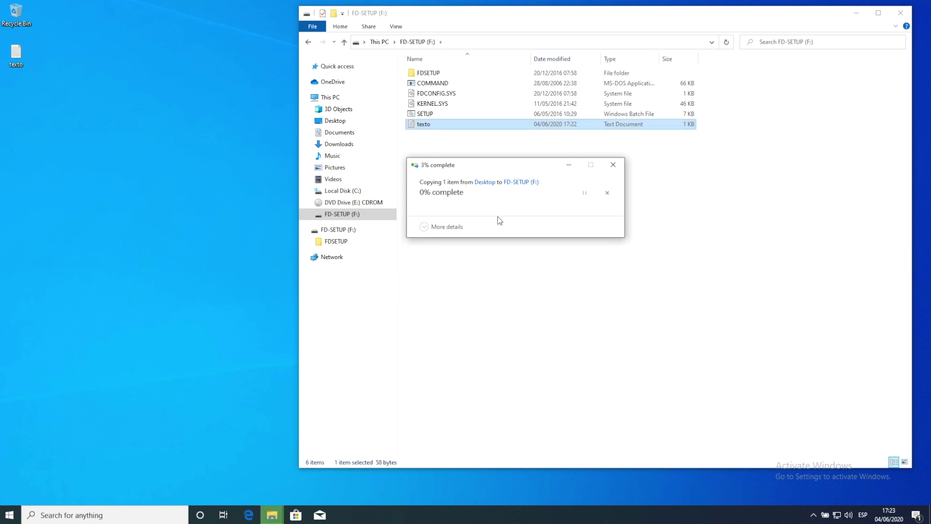
left_click(485, 179)
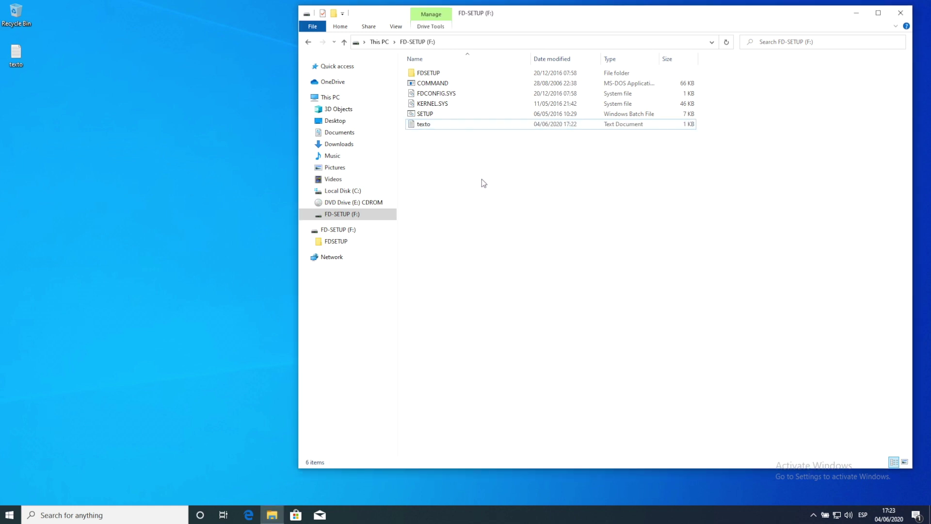
Check the text of the replaced texto file on FD-SETUP (F:), close it, and reposition the drive's window
double_click(429, 125)
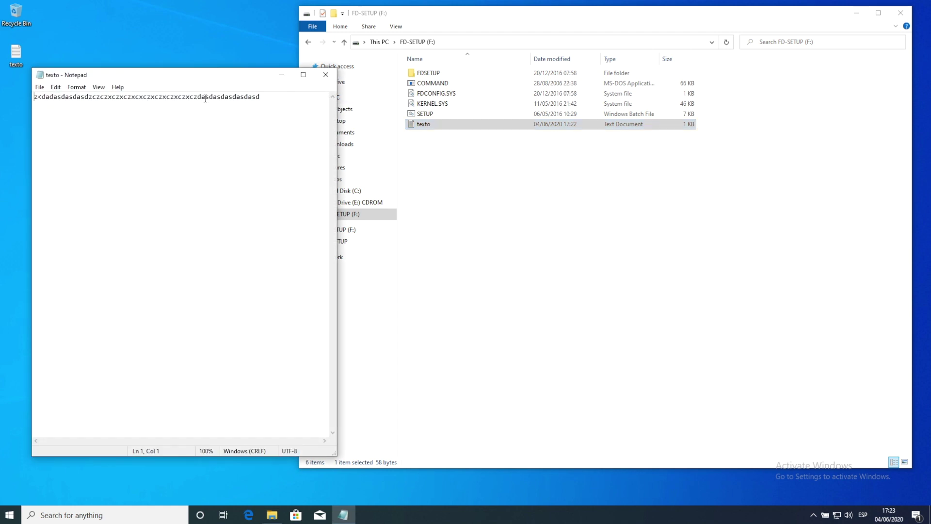
double_click(234, 97)
left_click(325, 75)
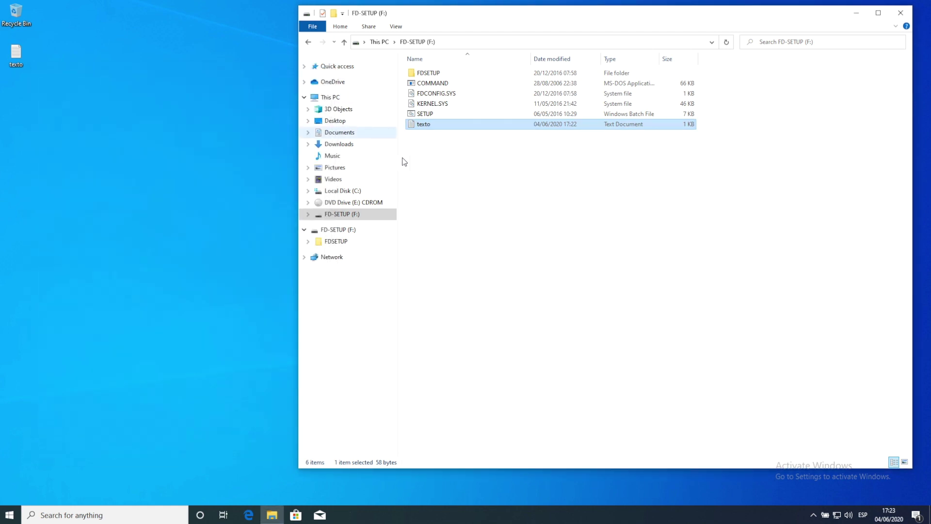
left_click(452, 158)
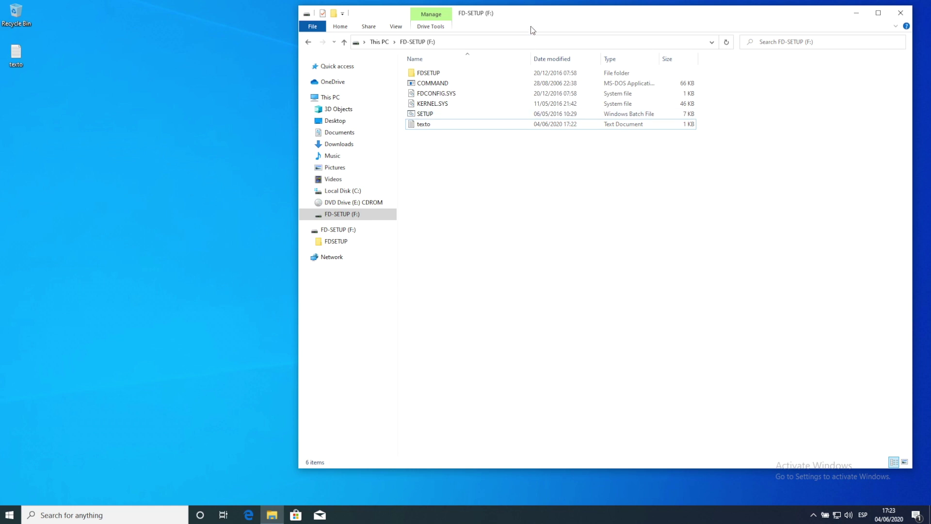
left_click_drag(536, 12, 463, 16)
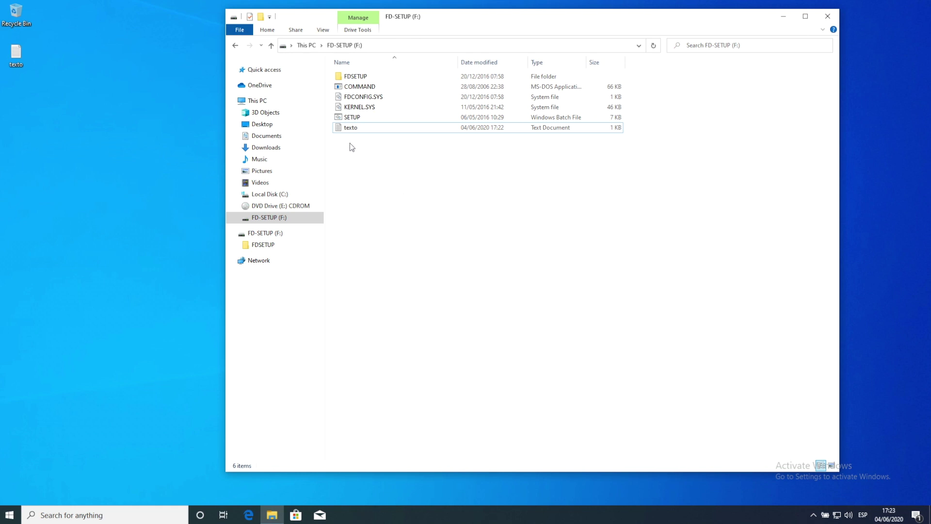
Append fgdfgdfgdfg to the text of the texto file on FD-SETUP (F:), and save it on closing
double_click(359, 127)
left_click_drag(251, 73, 802, 104)
left_click_drag(359, 128, 642, 177)
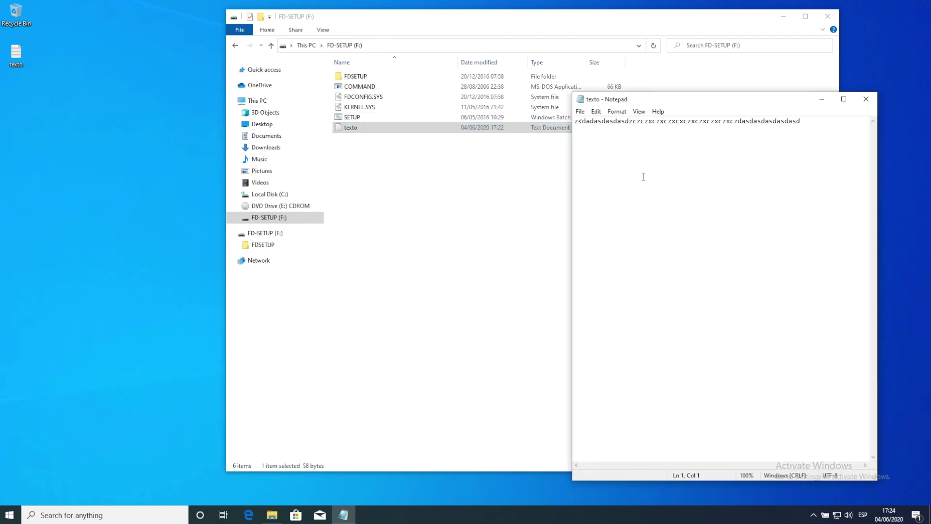
left_click_drag(386, 128, 551, 257)
type("fgdfgdfgdfg")
left_click(866, 99)
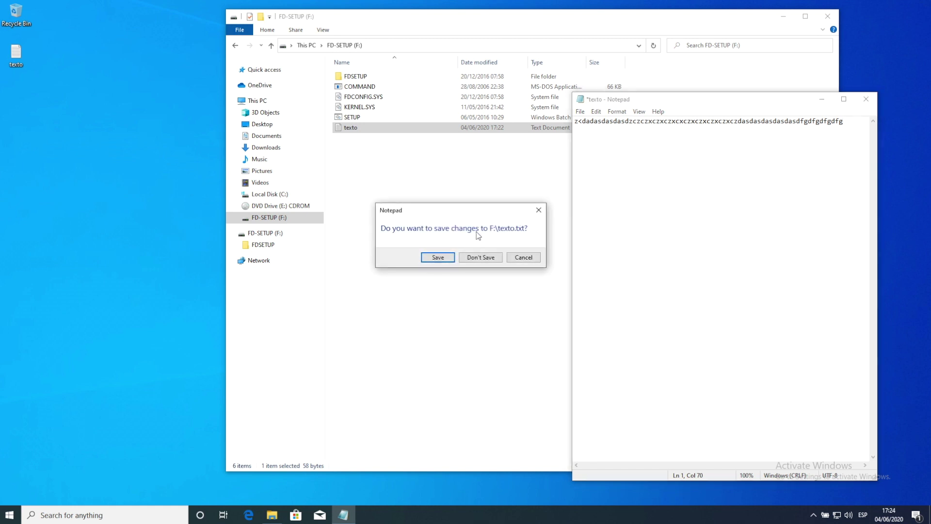
left_click(437, 257)
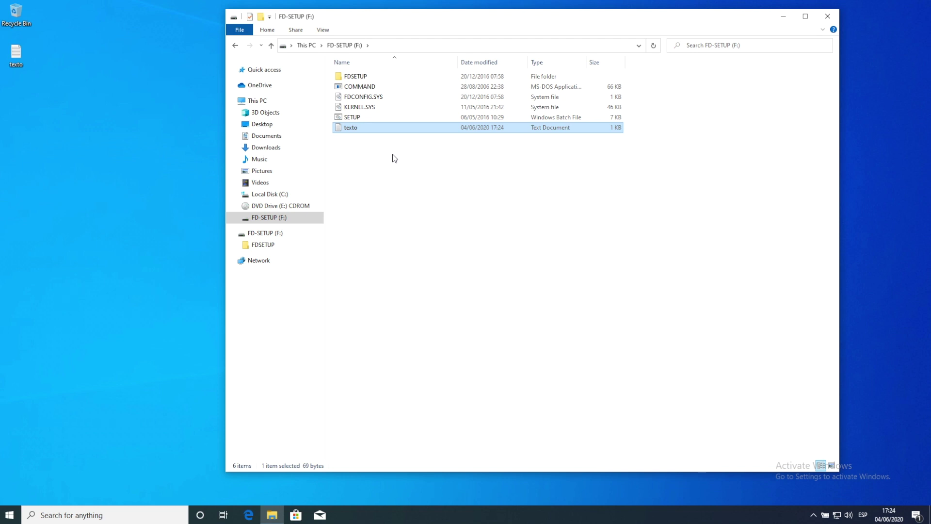
Insert asdasdasddas and four line breaks before dfgdfgdfgdfg in the texto file on FD-SETUP (F:)
double_click(380, 127)
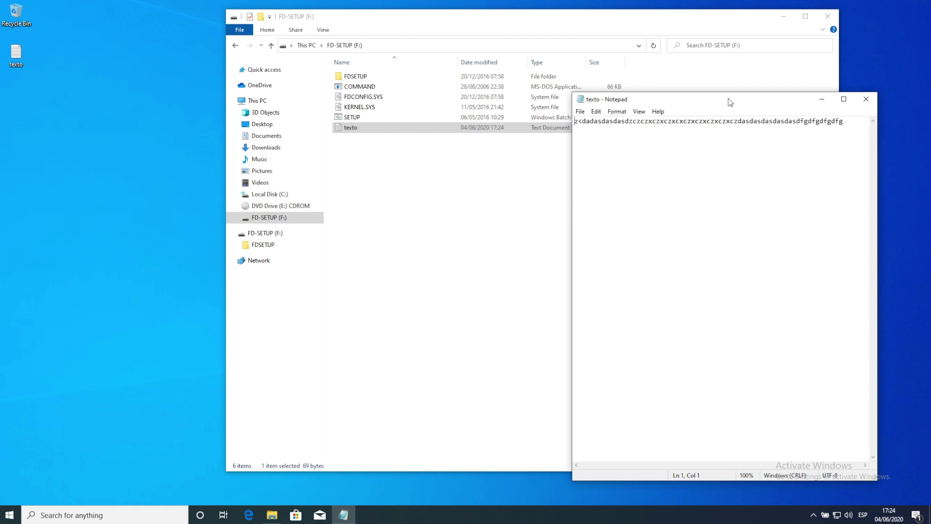
left_click_drag(730, 100, 681, 93)
left_click(749, 149)
type("asdasdasddas")
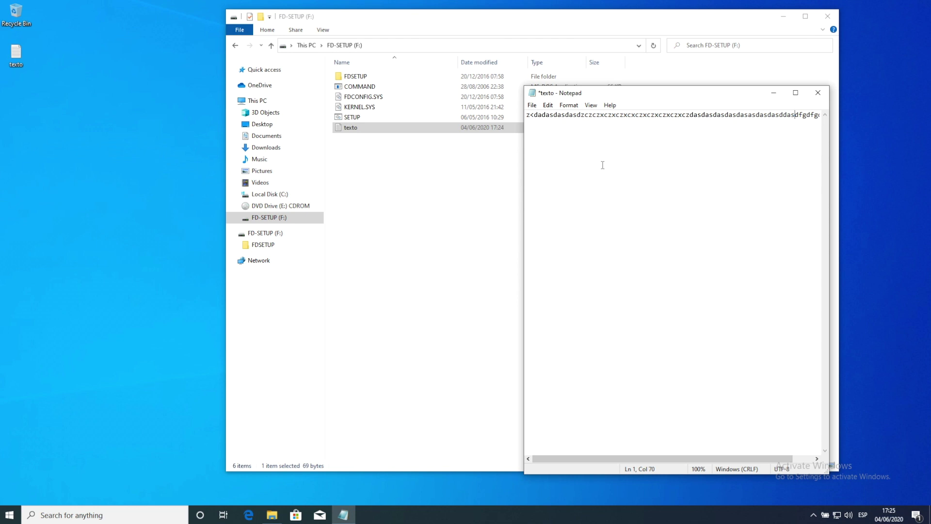
key("Return")
key("Return")
key("Return")
key("Return")
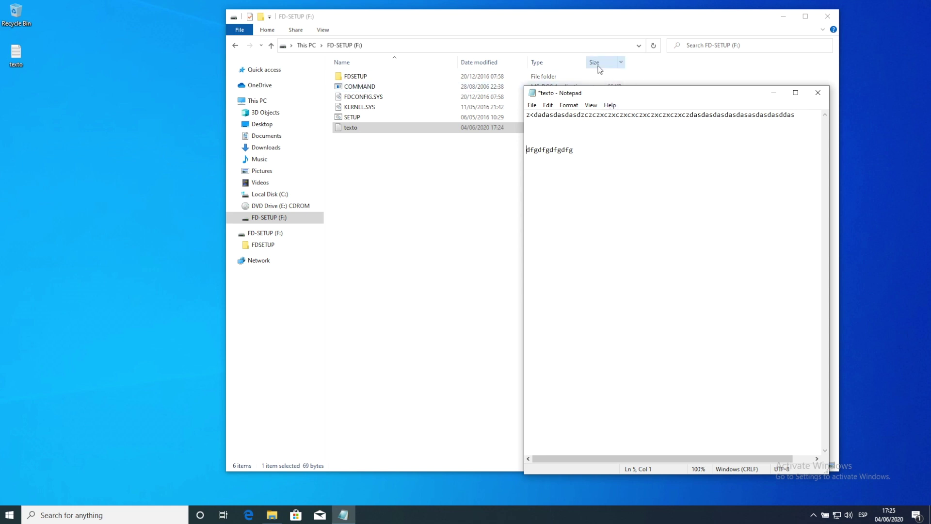
Close the edited texto file on FD-SETUP (F:), saving the changes
left_click_drag(596, 162, 524, 117)
left_click(574, 135)
left_click_drag(791, 112, 799, 180)
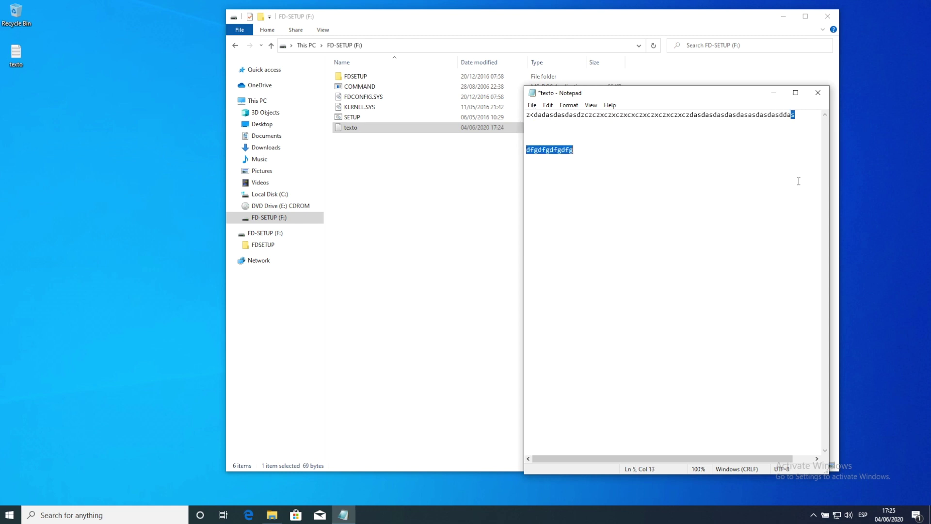
left_click(818, 94)
left_click(434, 259)
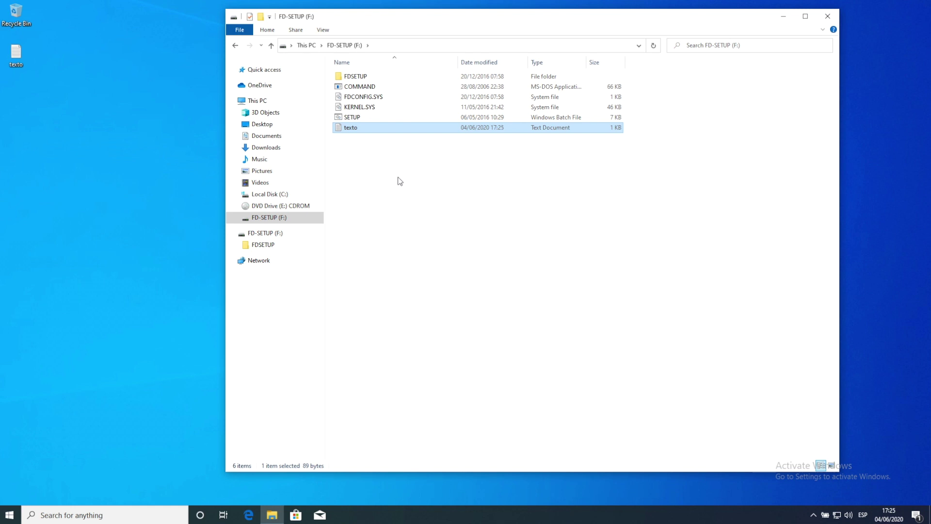
Collapse the separate FD-SETUP (F:) entry in the folder tree, and try to eject the drive from This PC
right_click(291, 220)
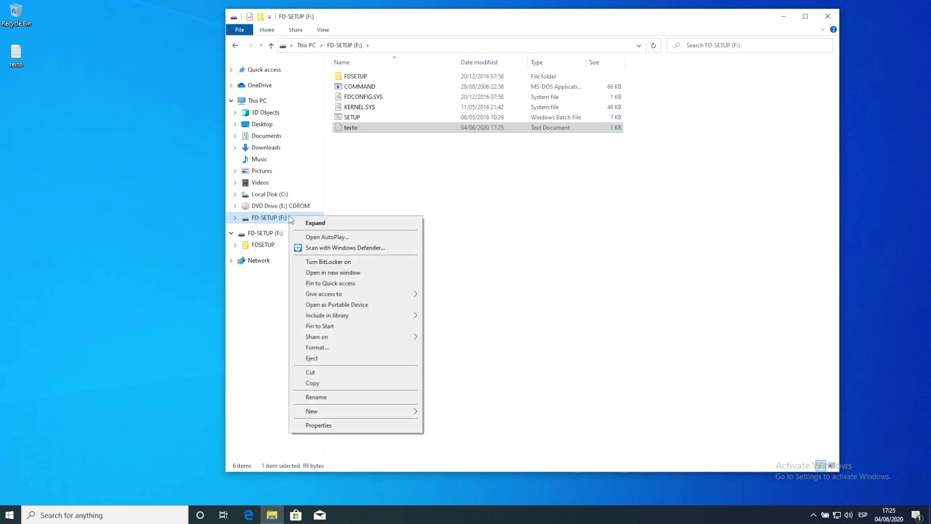
right_click(273, 236)
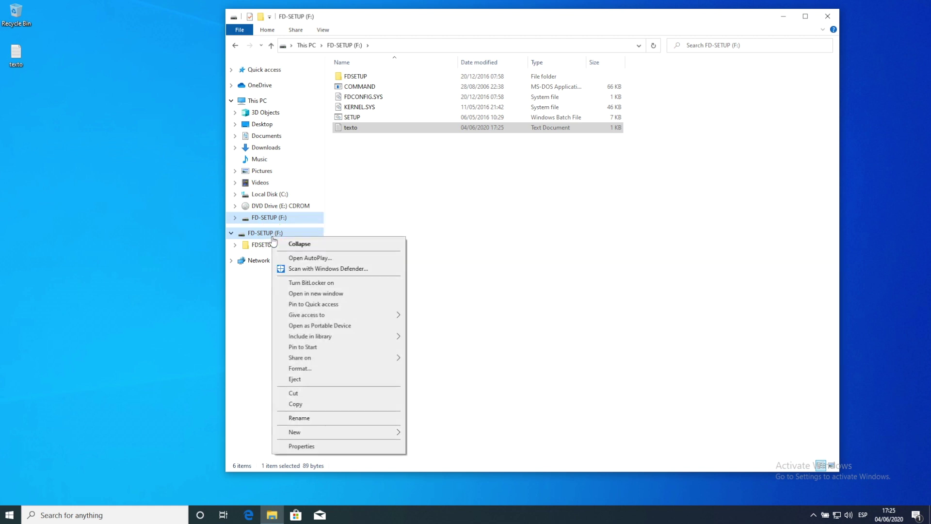
left_click(234, 237)
left_click(231, 234)
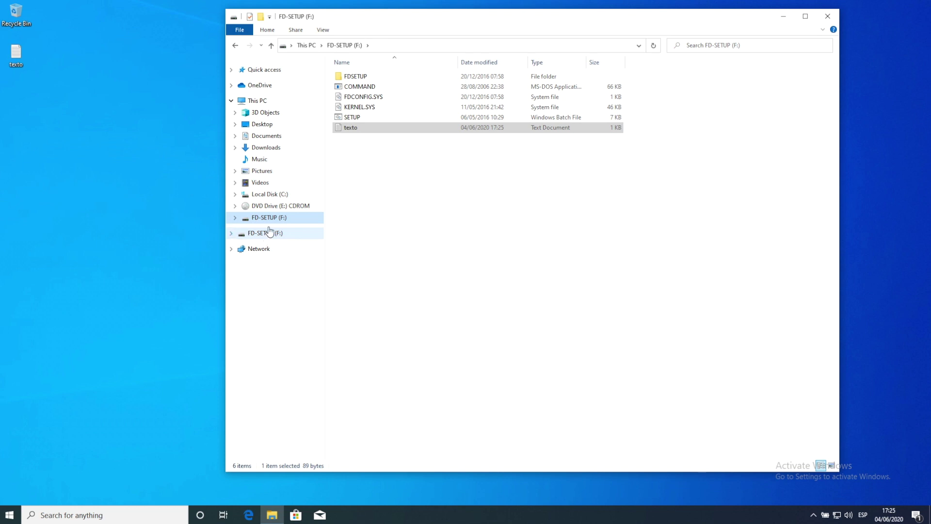
left_click(258, 100)
right_click(764, 154)
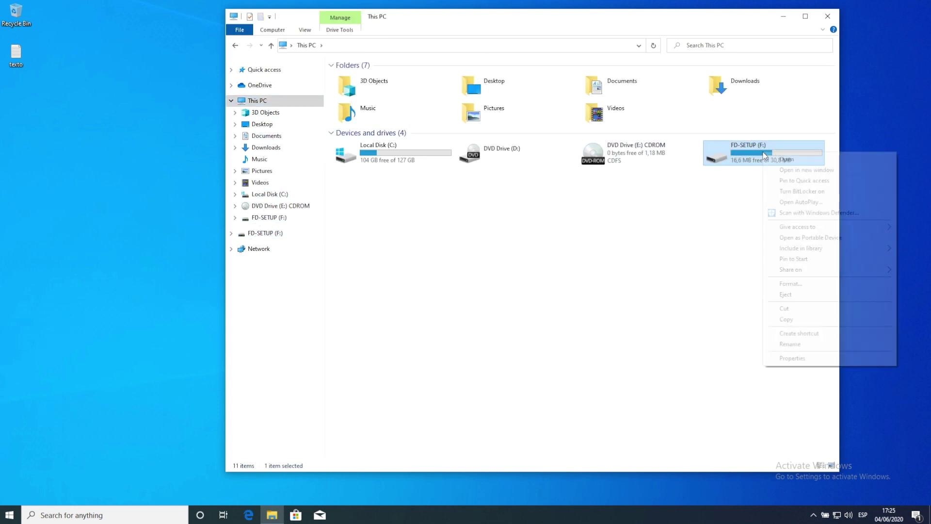
left_click(792, 295)
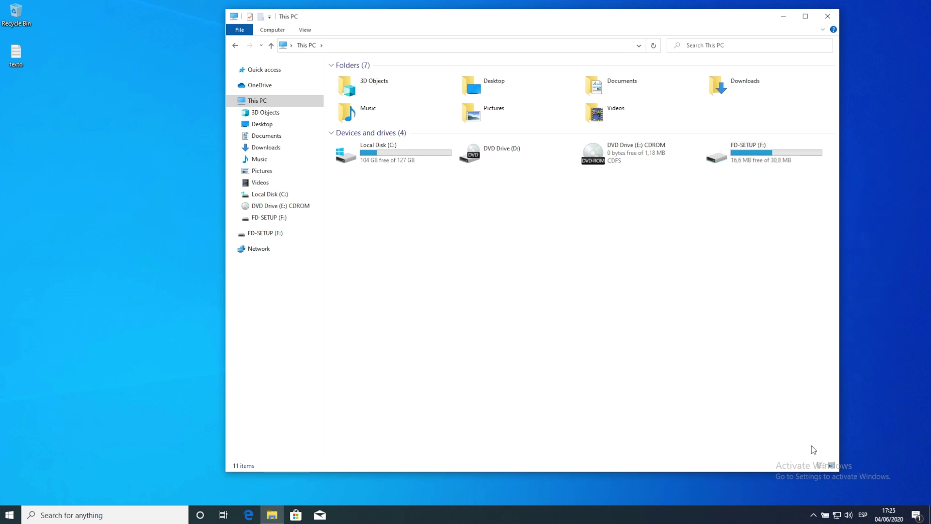
Try to safely remove the USB Flash Drive that holds FD-SETUP (F:) using Safely Remove Hardware and Eject Media
left_click(813, 516)
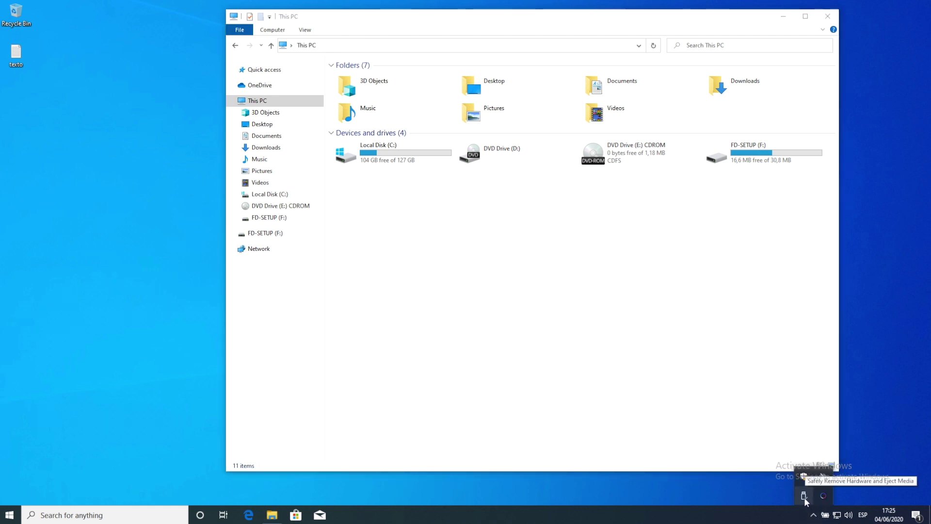
left_click(804, 496)
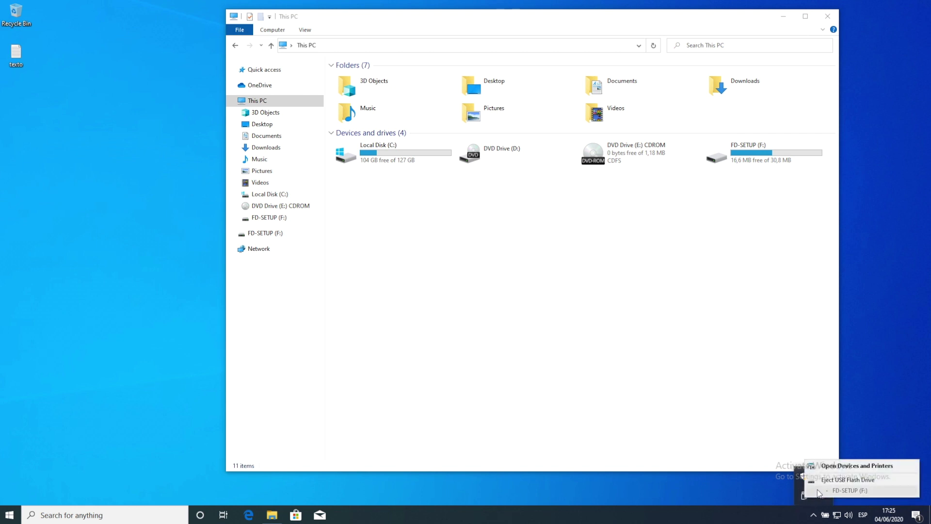
left_click(831, 483)
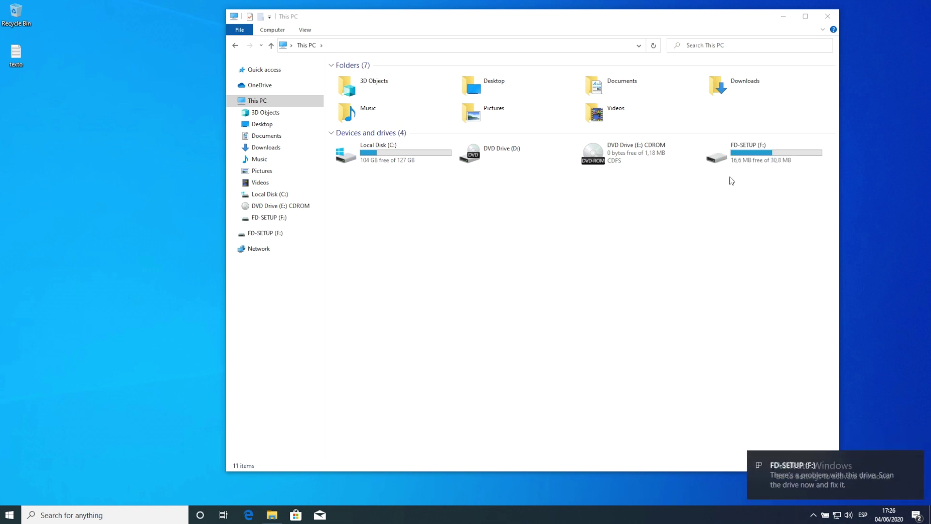
Check the saved text of the texto file on FD-SETUP (F:), and close it along with both of the drive's windows
left_click(751, 161)
double_click(750, 161)
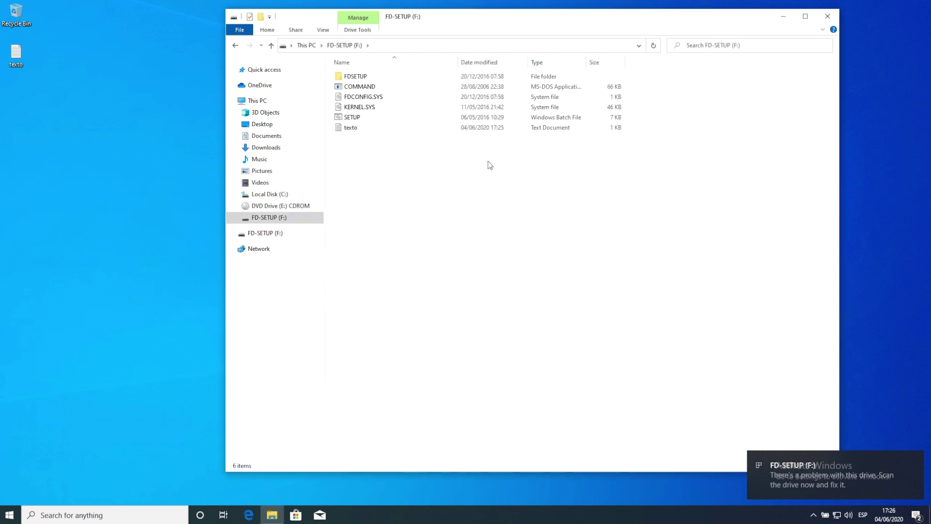
double_click(370, 127)
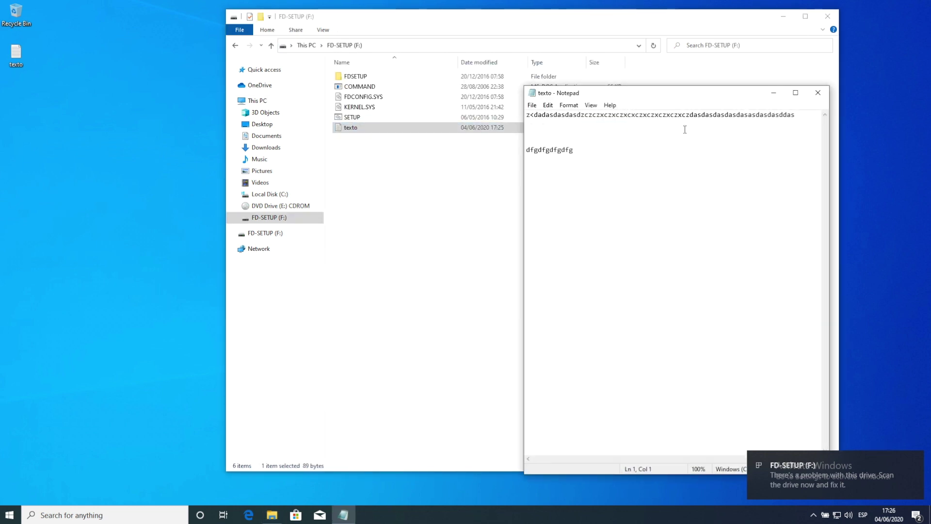
left_click(818, 92)
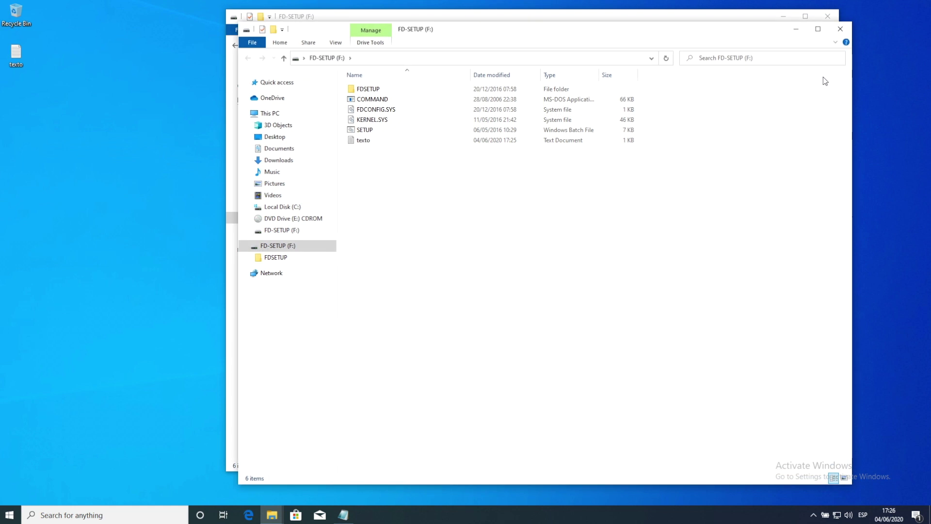
left_click(841, 29)
left_click(818, 92)
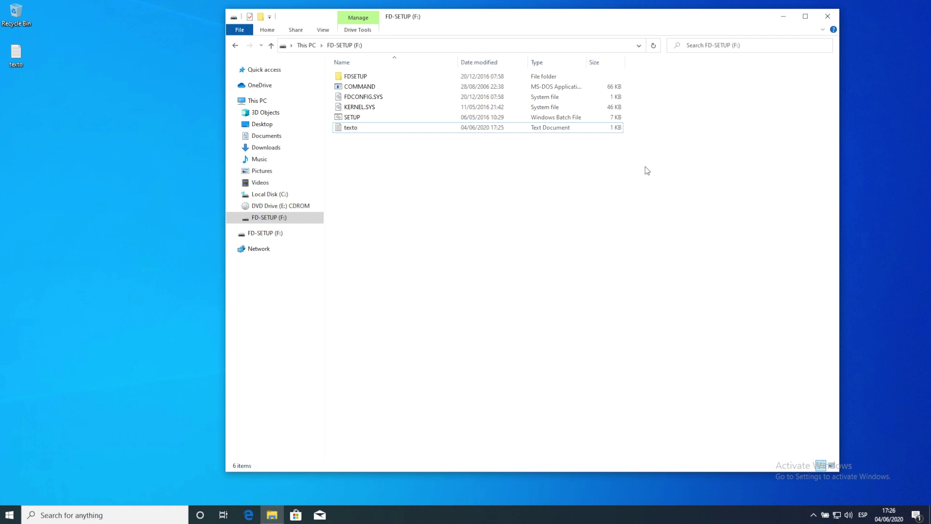
left_click_drag(659, 15, 601, 14)
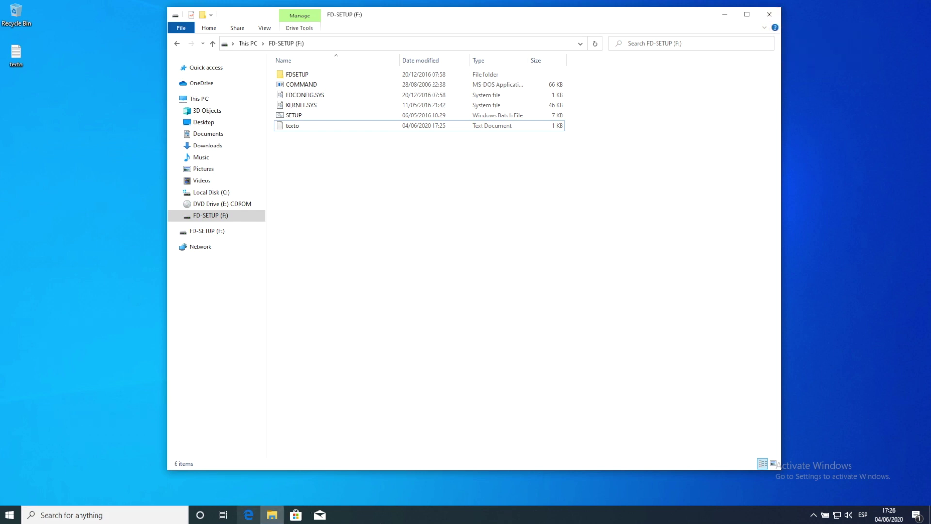
left_click(771, 16)
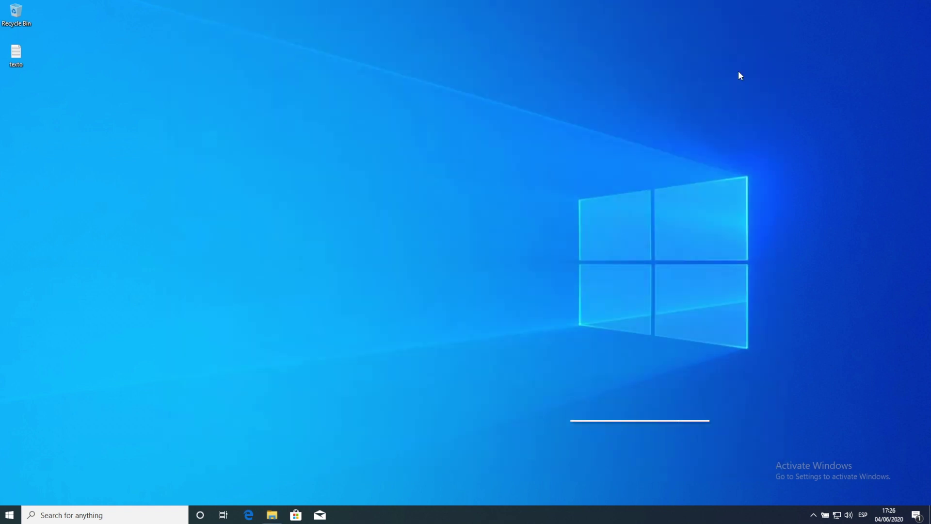